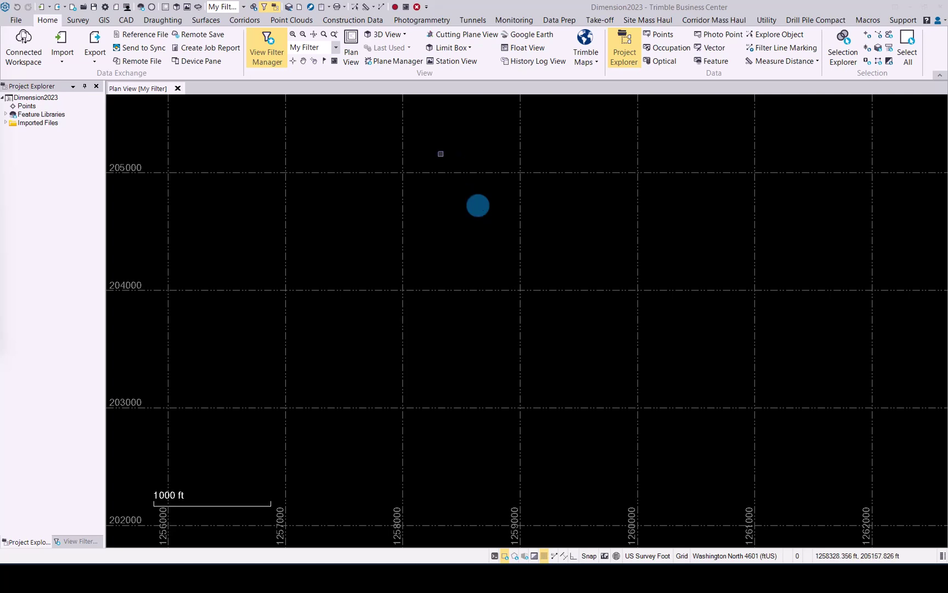
Check the project coordinate settings, then select the Dimension2023A points file for import.
{"action": "left_click", "coordinate": [104, 6]}
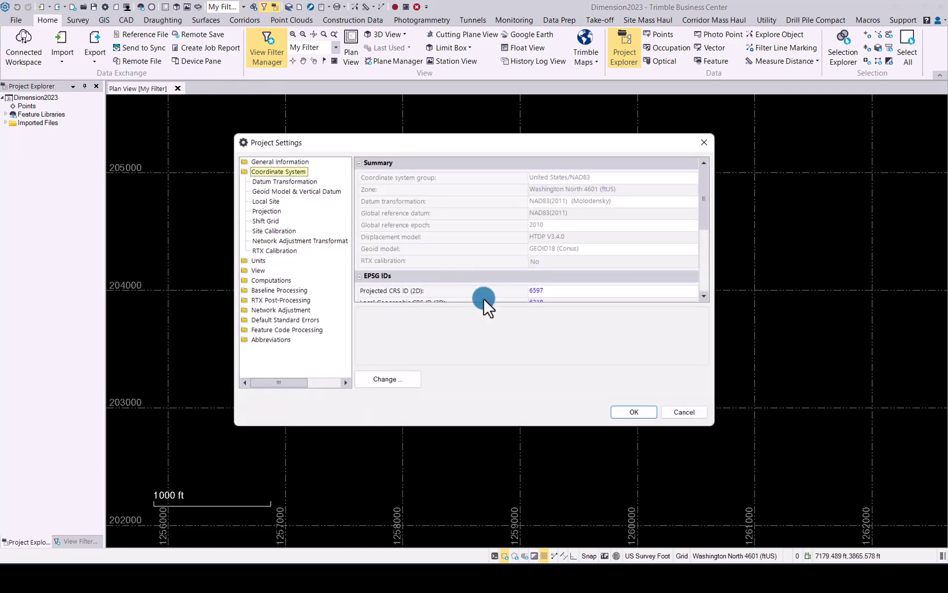
{"action": "left_click", "coordinate": [634, 411]}
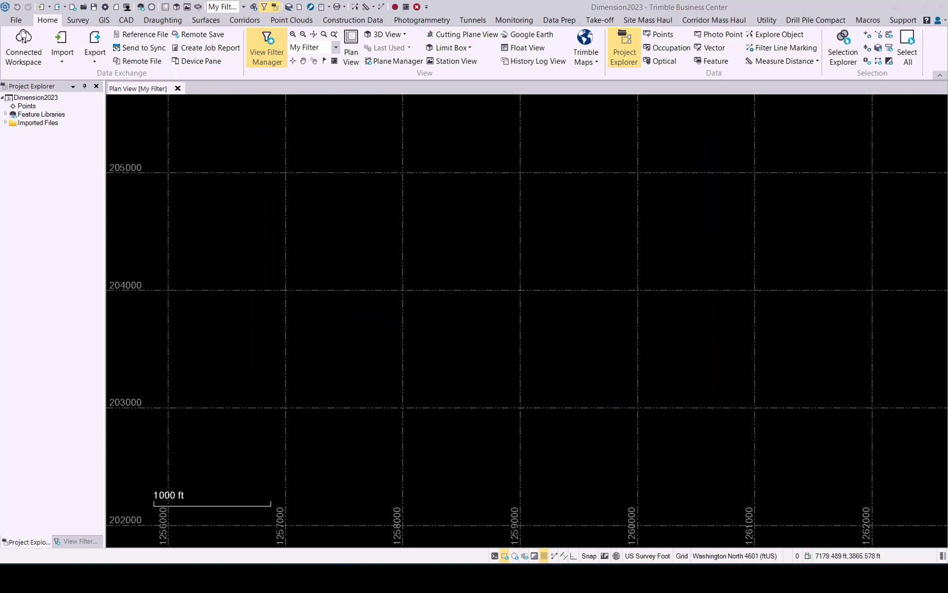
{"action": "left_click", "coordinate": [329, 403]}
{"action": "left_click", "coordinate": [591, 306]}
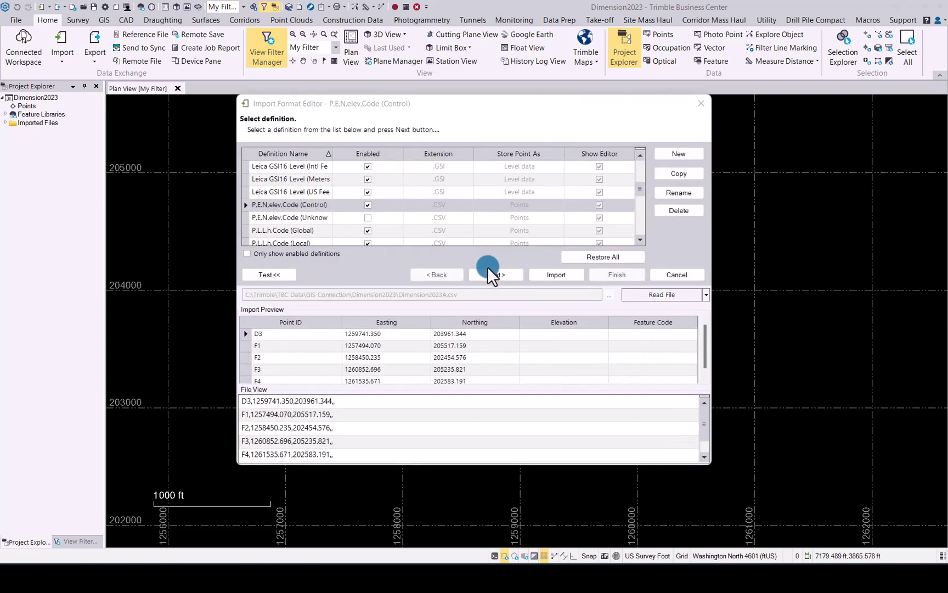
Import the points with the P,E,N,elev,Code format and Survey coordinate quality, without saving the definition.
{"action": "left_click", "coordinate": [489, 275]}
{"action": "left_click", "coordinate": [504, 275]}
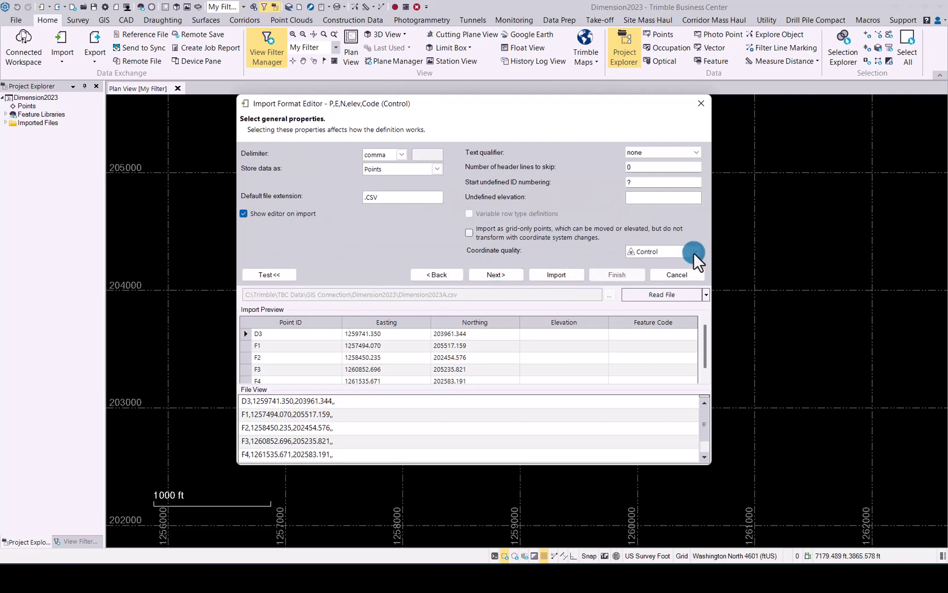
{"action": "left_click", "coordinate": [694, 252]}
{"action": "left_click", "coordinate": [660, 283]}
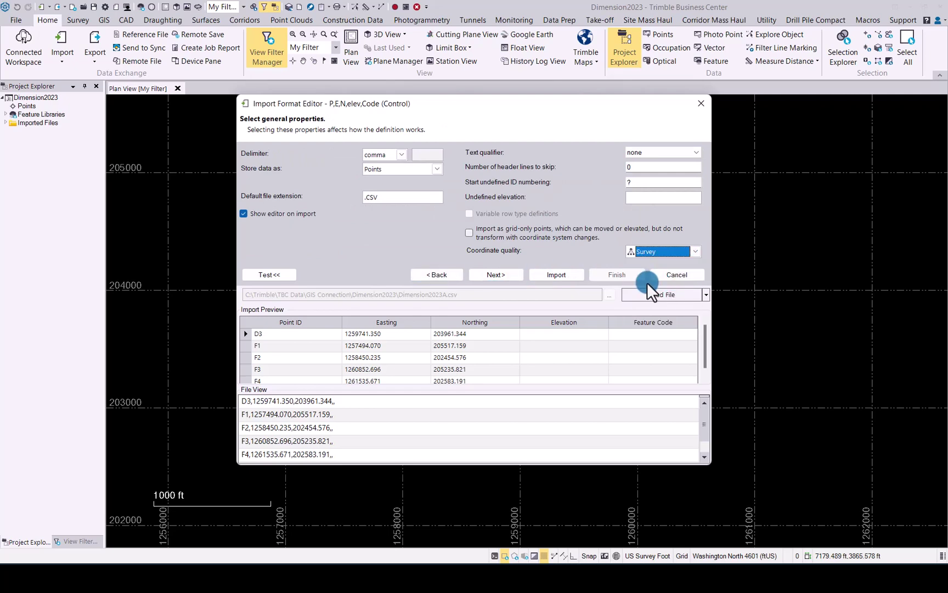
{"action": "left_click", "coordinate": [572, 277]}
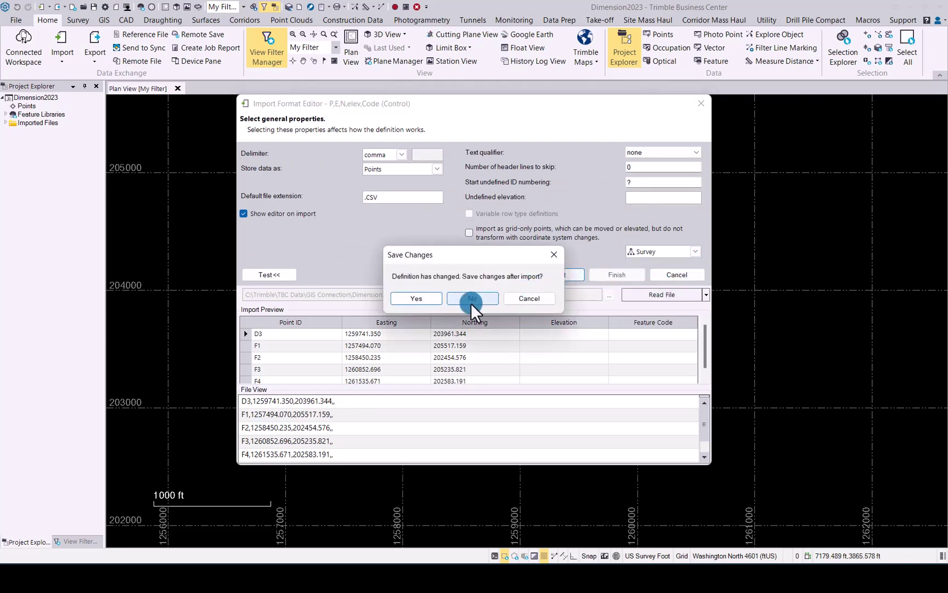
{"action": "left_click", "coordinate": [470, 301]}
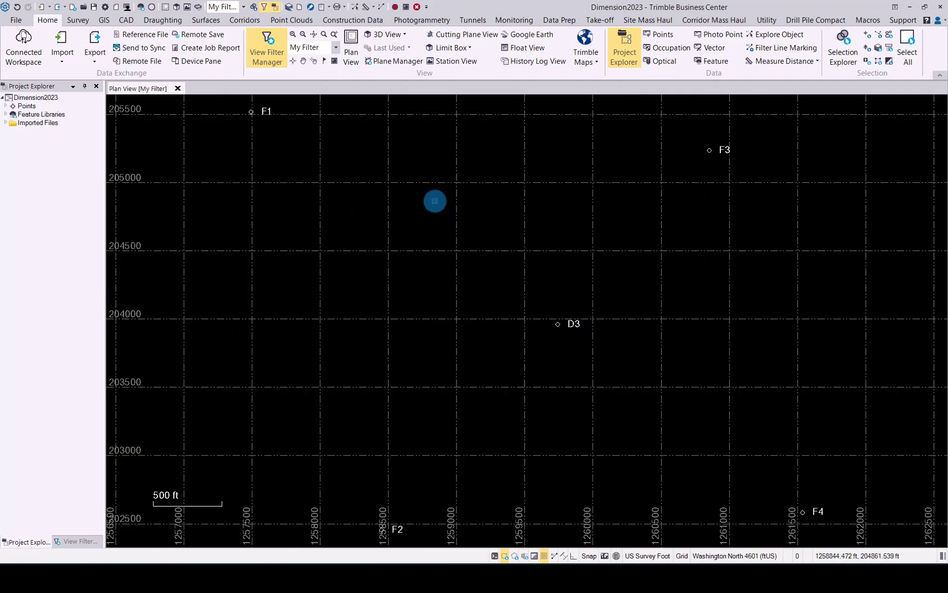
Create a new GIS connection named 'Stromwater' with Esri Service as its data source type.
{"action": "scroll", "coordinate": [421, 244], "scroll_direction": "down", "scroll_amount": 1}
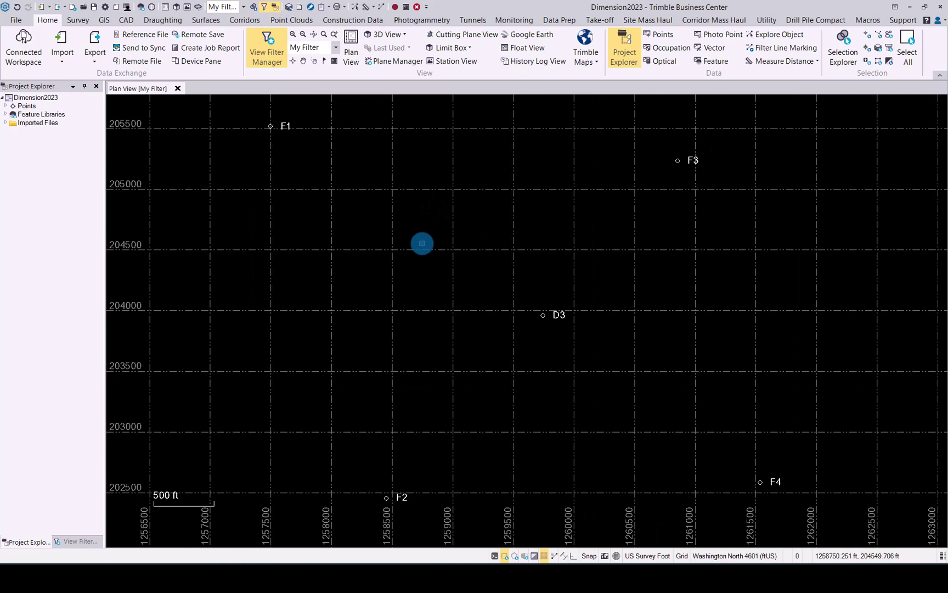
{"action": "left_click", "coordinate": [104, 20]}
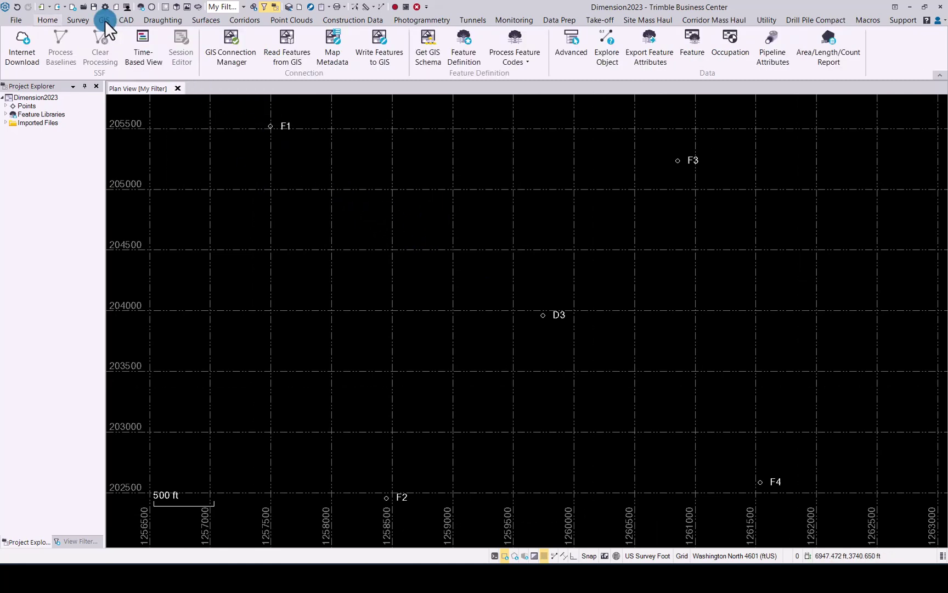
{"action": "left_click", "coordinate": [229, 37]}
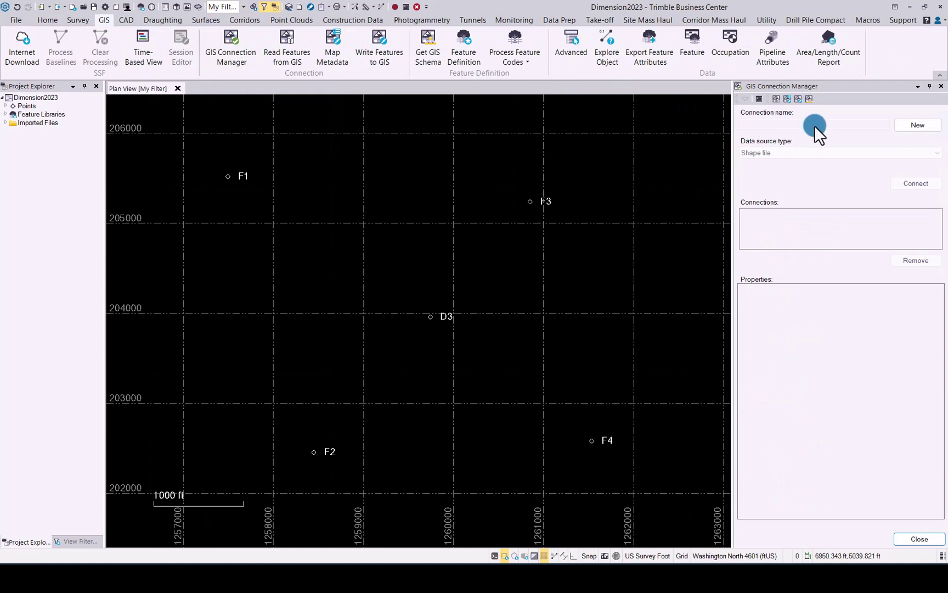
{"action": "left_click", "coordinate": [905, 125]}
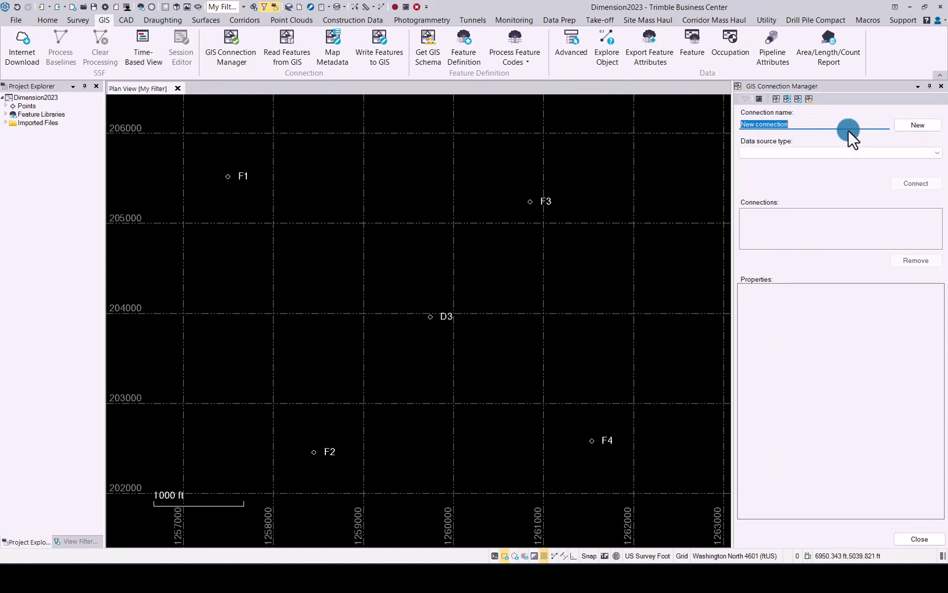
{"action": "type", "text": "Stromwater"}
{"action": "left_click", "coordinate": [937, 153]}
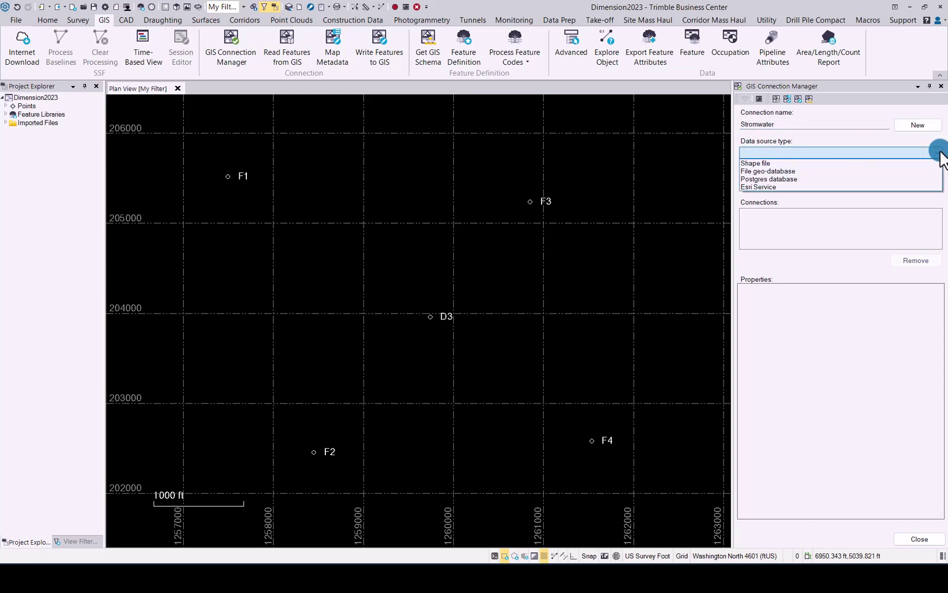
{"action": "left_click", "coordinate": [783, 175]}
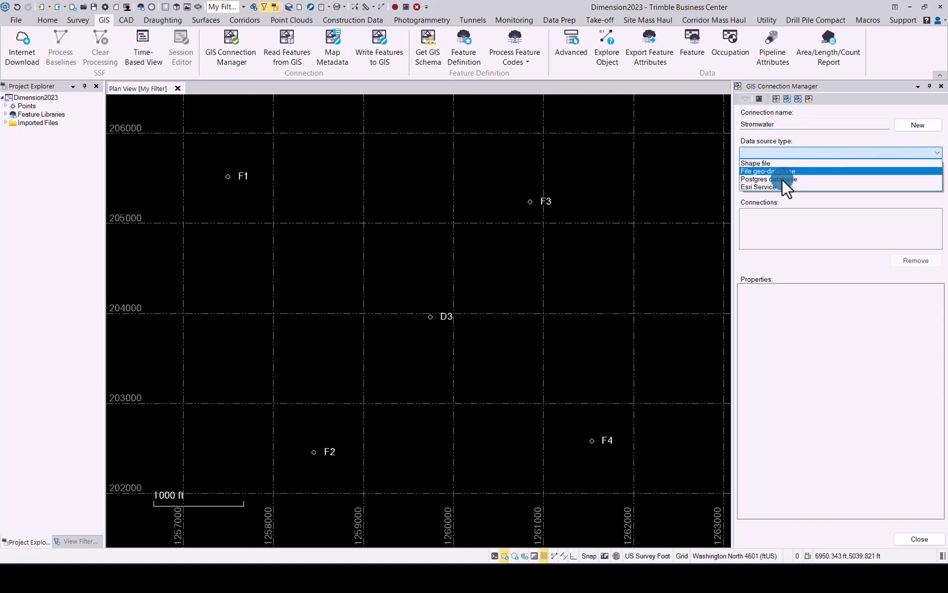
{"action": "key", "text": "Down"}
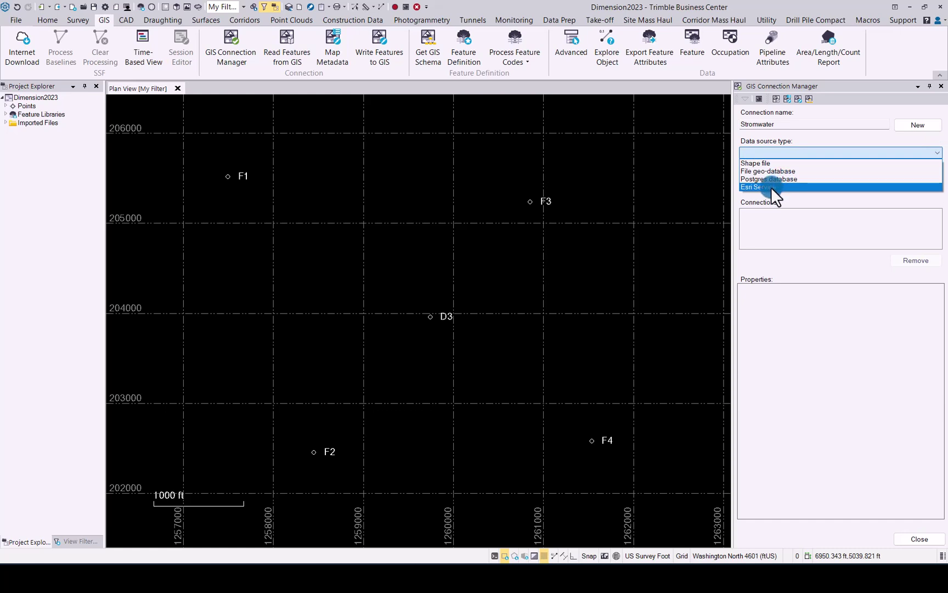
{"action": "left_click", "coordinate": [771, 188]}
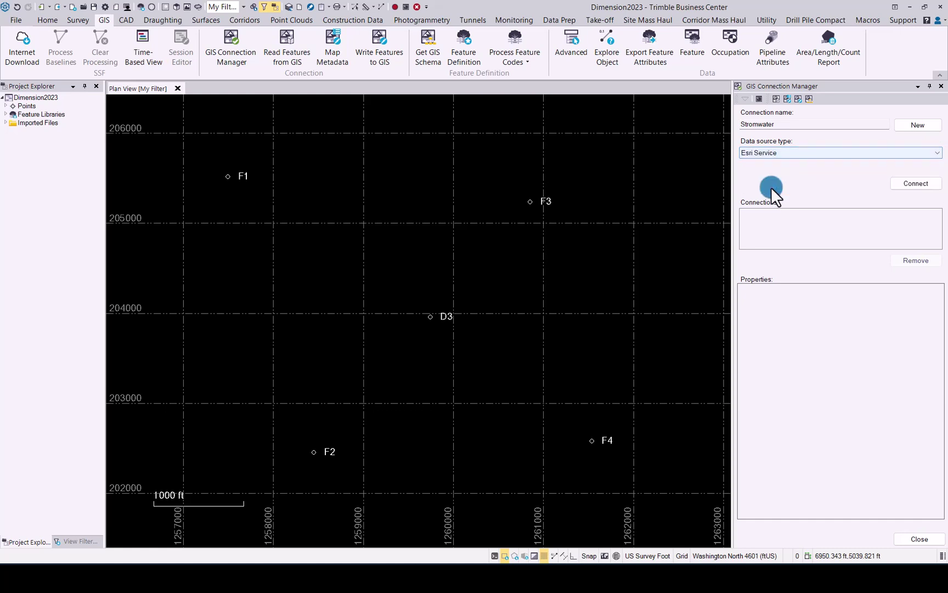
{"action": "left_click", "coordinate": [915, 184]}
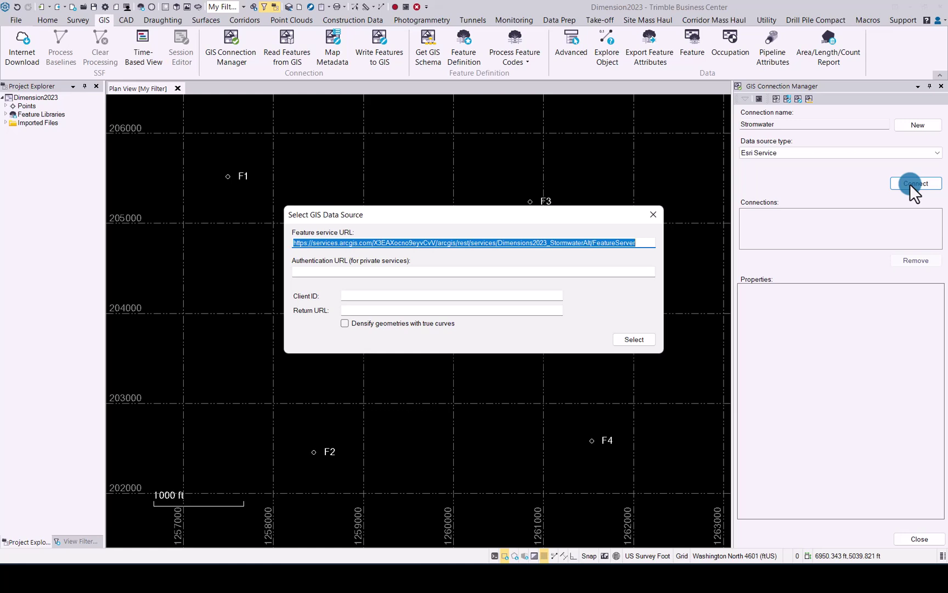
Enter the Dimensions2023_StormwaterAlt feature service URL as the Stromwater data source.
{"action": "key", "text": "alt+Tab"}
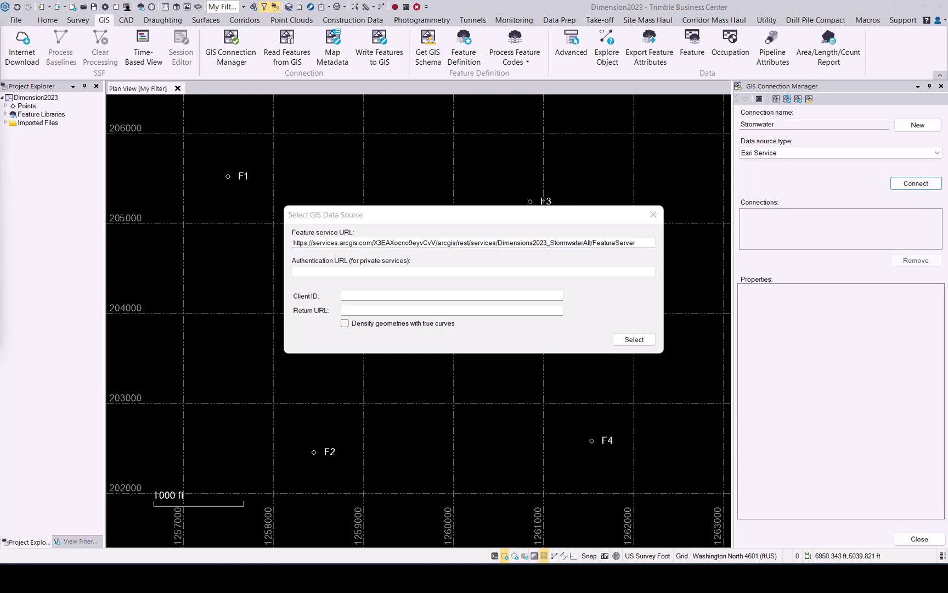
{"action": "left_click", "coordinate": [79, 205]}
{"action": "left_click_drag", "start_coordinate": [636, 243], "coordinate": [279, 241]}
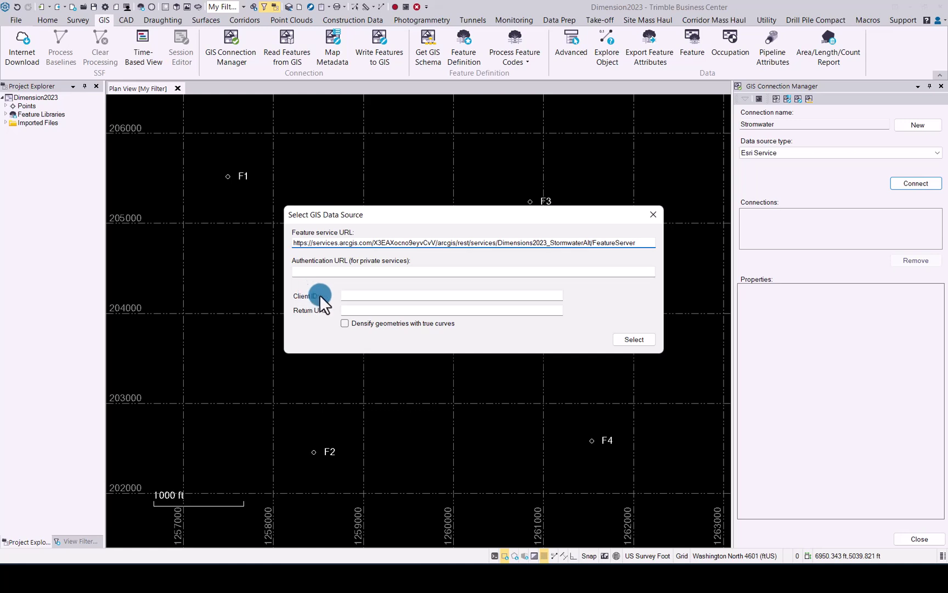
{"action": "left_click", "coordinate": [635, 340]}
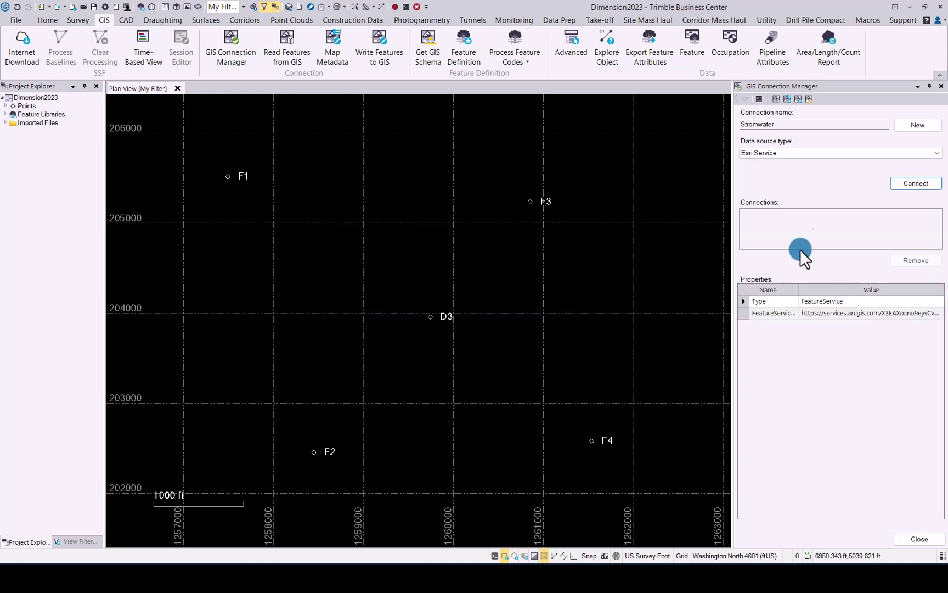
Connect Stromwater, treating the project and GIS coordinate systems as the same.
{"action": "left_click", "coordinate": [921, 183]}
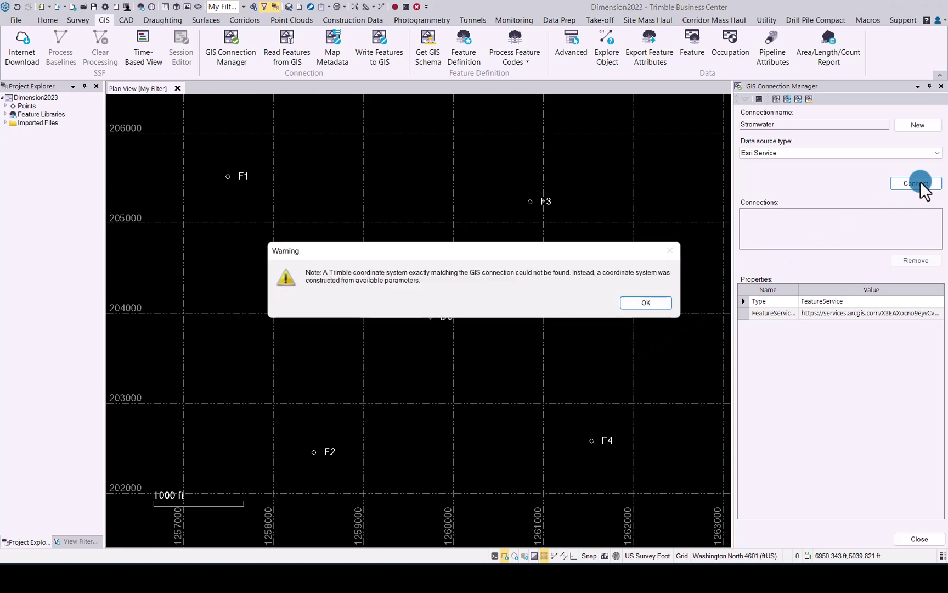
{"action": "left_click", "coordinate": [653, 303]}
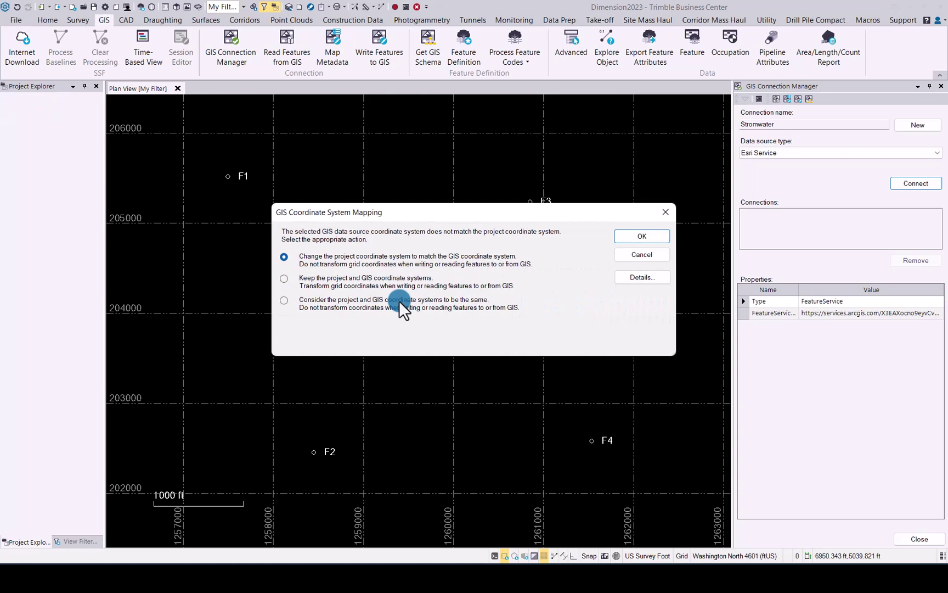
{"action": "left_click", "coordinate": [284, 301]}
{"action": "left_click", "coordinate": [637, 233]}
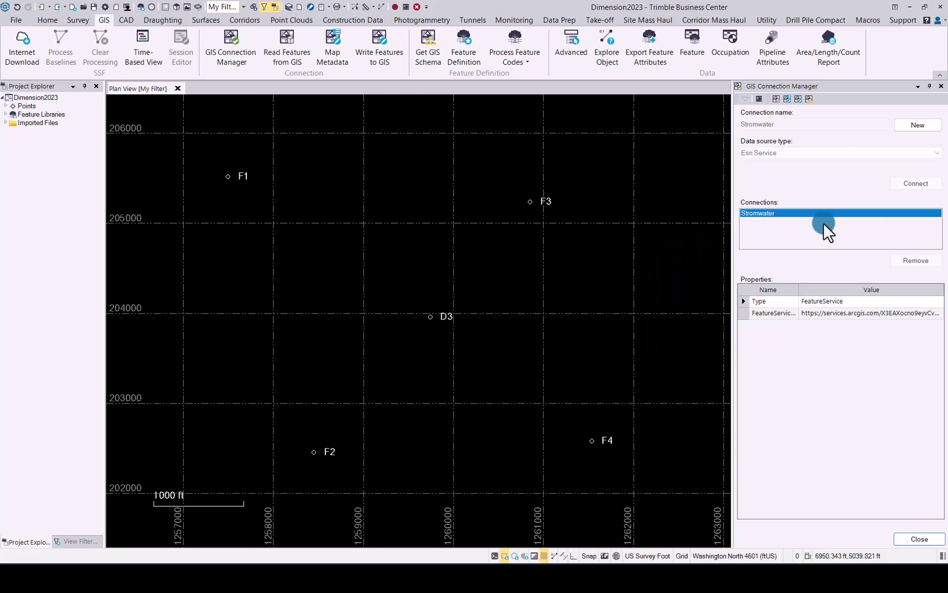
Read GIS features within a Window from 1257195.751, 205797.781 to 1262008.836, 202005.548 around F1–F4.
{"action": "left_click", "coordinate": [917, 539]}
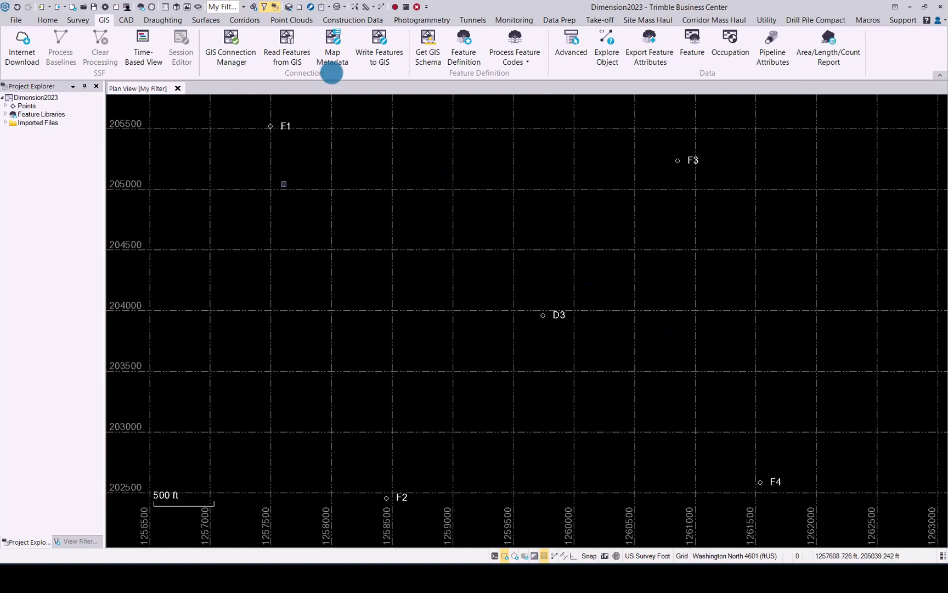
{"action": "left_click", "coordinate": [288, 44]}
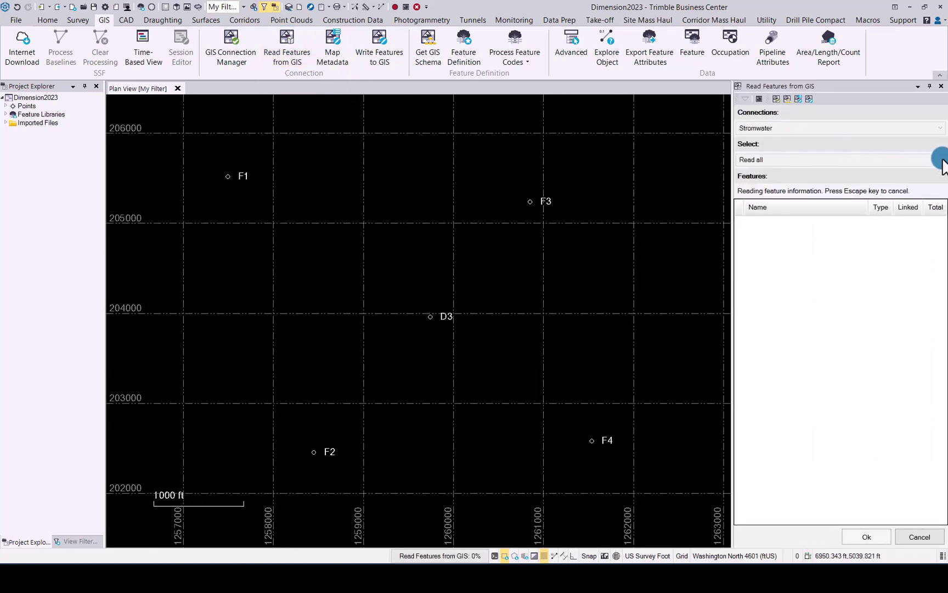
{"action": "left_click", "coordinate": [772, 158]}
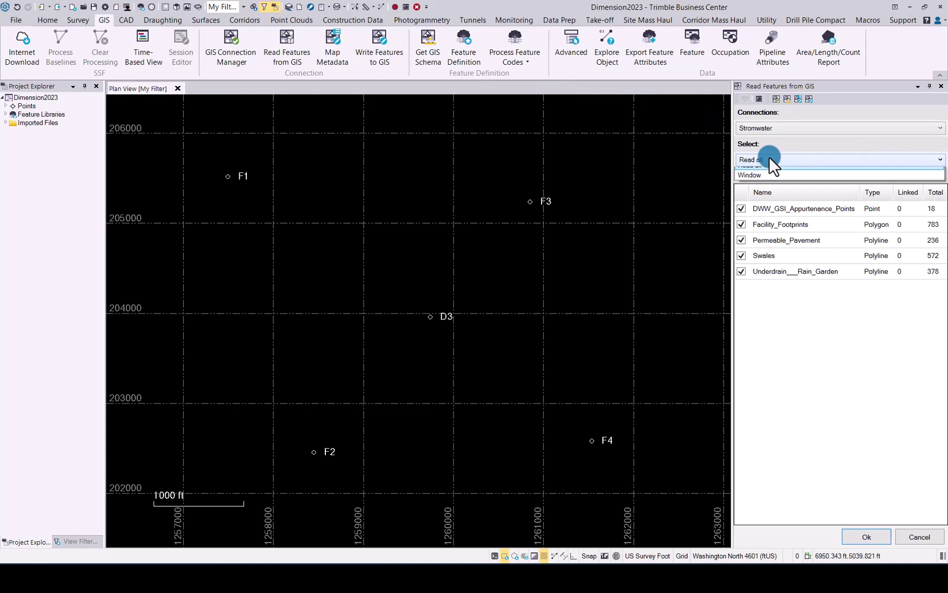
{"action": "left_click", "coordinate": [749, 181]}
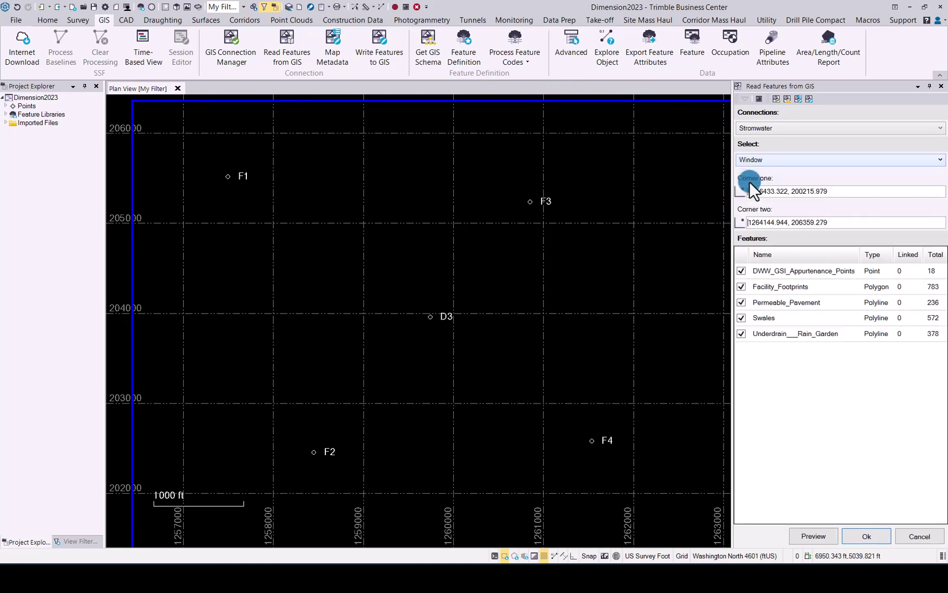
{"action": "left_click", "coordinate": [829, 189]}
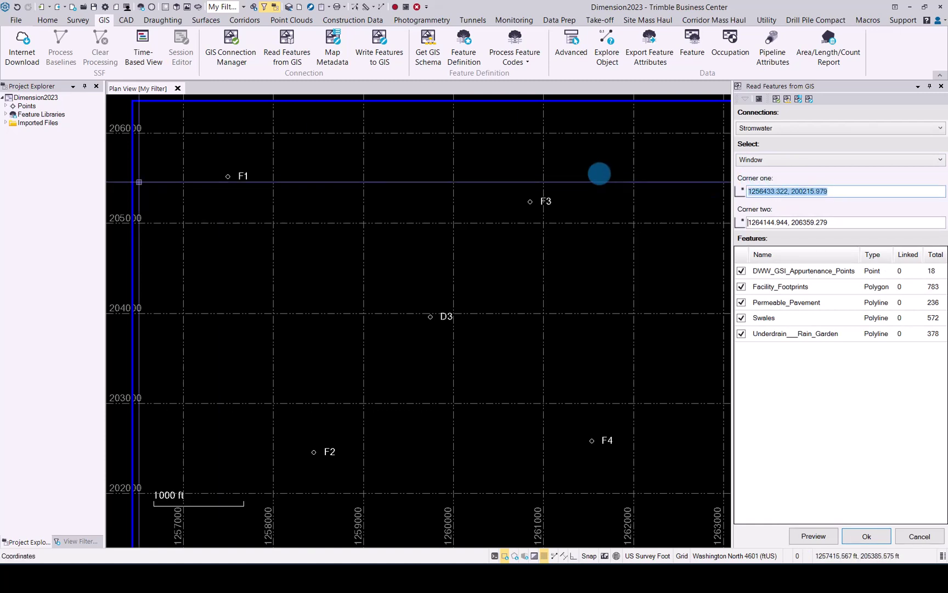
{"action": "left_click", "coordinate": [200, 151]}
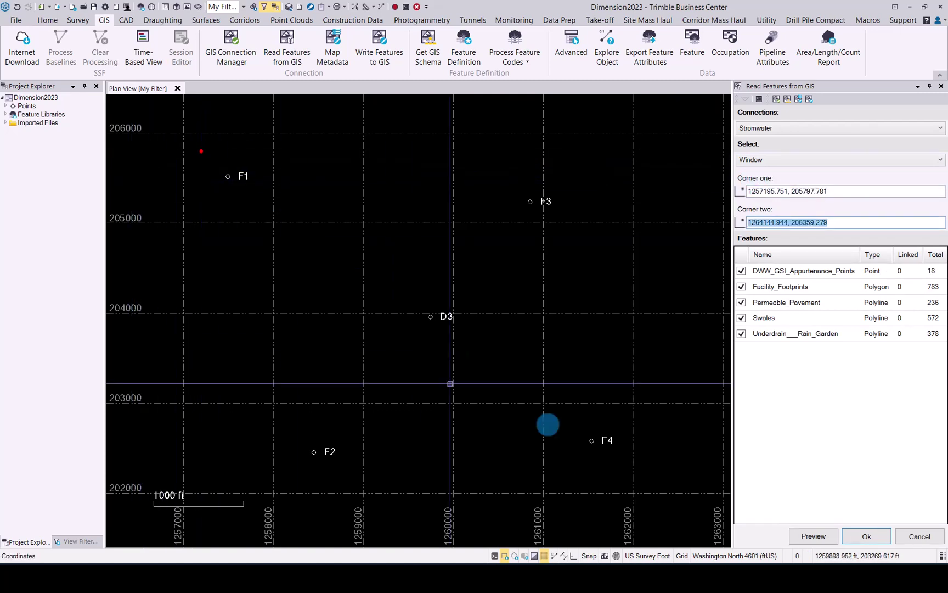
{"action": "left_click", "coordinate": [634, 492]}
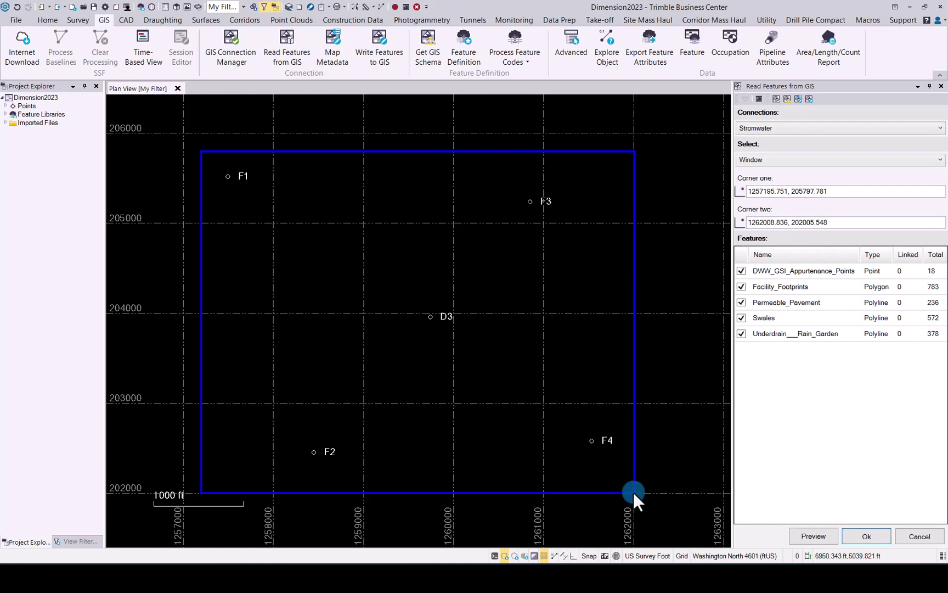
Preview the stormwater features inside the window, then read the checked layers in.
{"action": "left_click", "coordinate": [812, 535]}
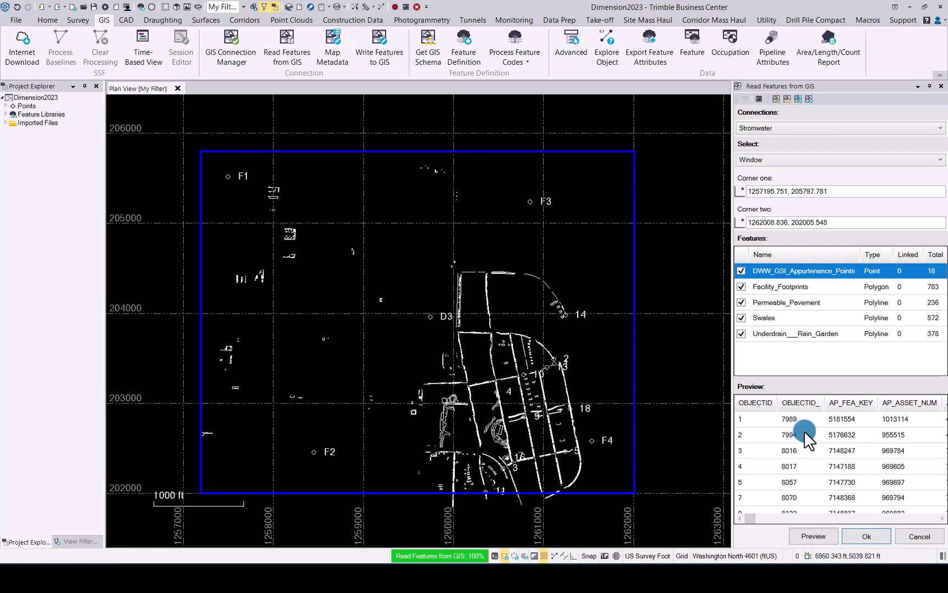
{"action": "mouse_move", "coordinate": [755, 518]}
{"action": "left_mouse_down"}
{"action": "mouse_move", "coordinate": [933, 519]}
{"action": "mouse_move", "coordinate": [754, 518]}
{"action": "mouse_move", "coordinate": [763, 522]}
{"action": "left_mouse_up"}
{"action": "left_click", "coordinate": [866, 535]}
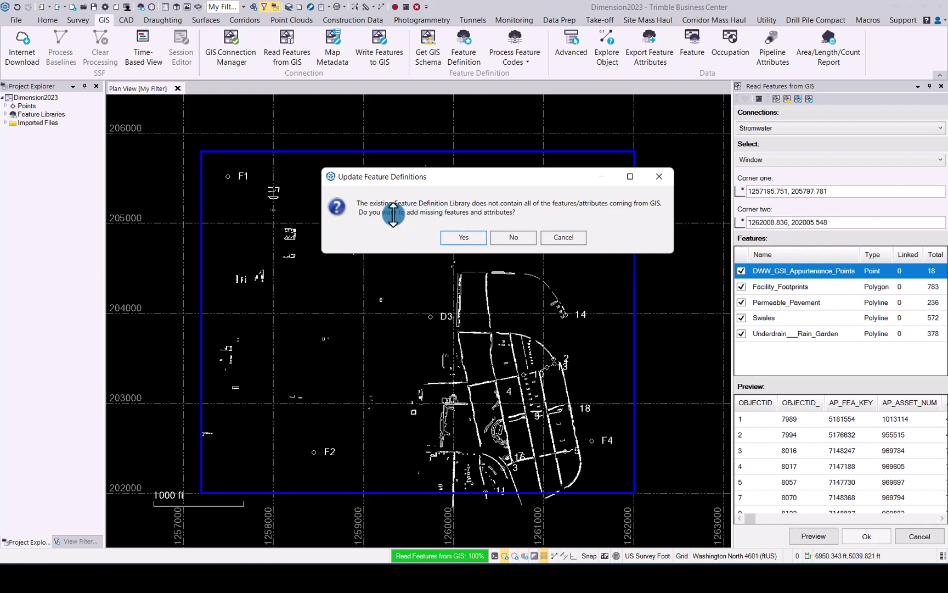
Add the missing feature definitions, then show a Facility_Footprints polygon's attributes, including Permeable Pavement.
{"action": "left_click", "coordinate": [463, 236]}
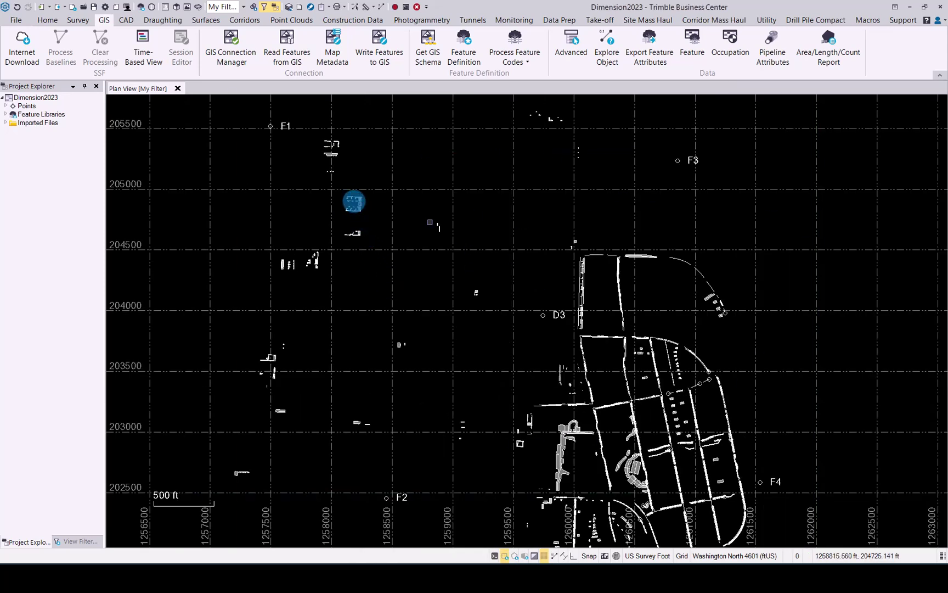
{"action": "scroll", "coordinate": [354, 201], "scroll_direction": "up", "scroll_amount": 5}
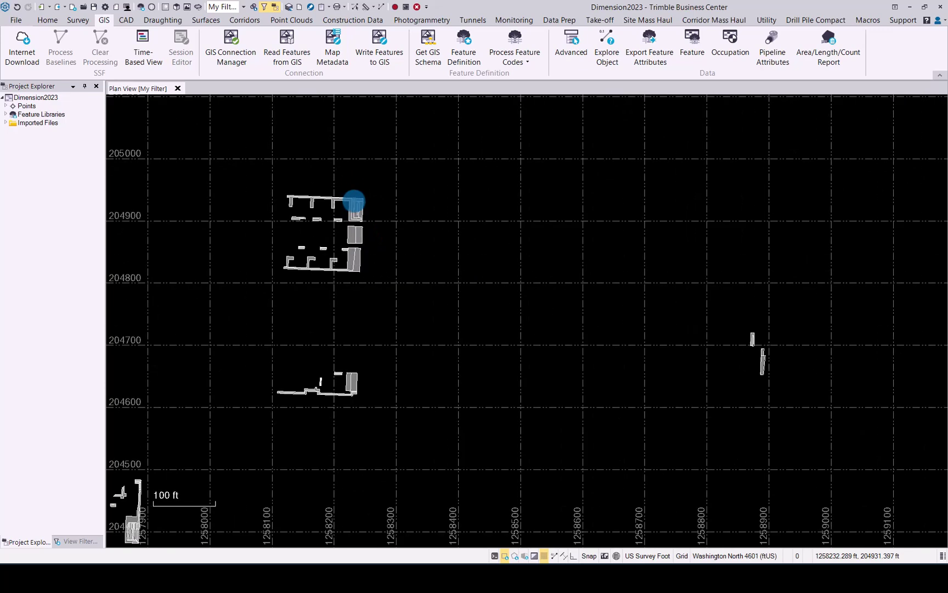
{"action": "scroll", "coordinate": [354, 201], "scroll_direction": "up", "scroll_amount": 2}
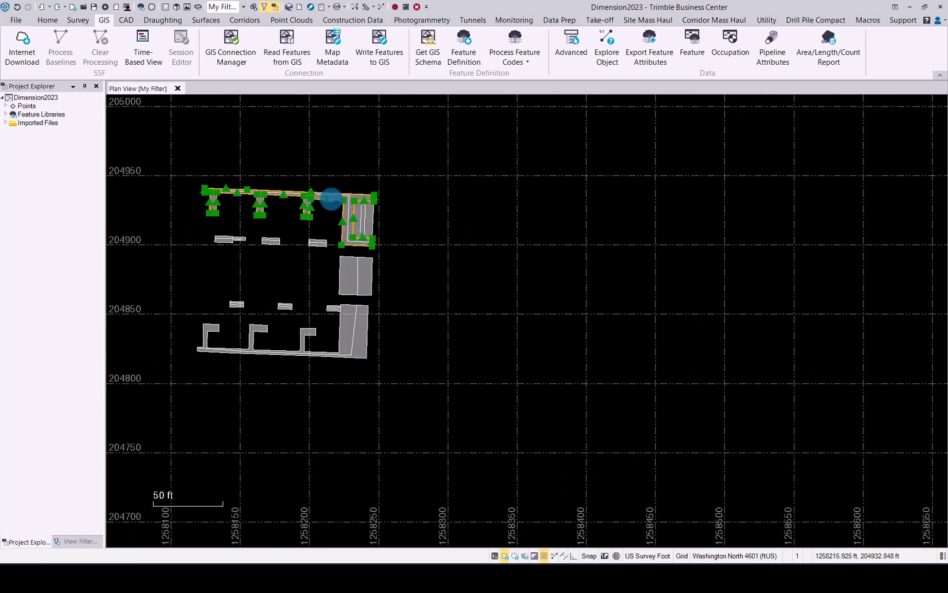
{"action": "right_click", "coordinate": [331, 199]}
{"action": "left_click", "coordinate": [360, 355]}
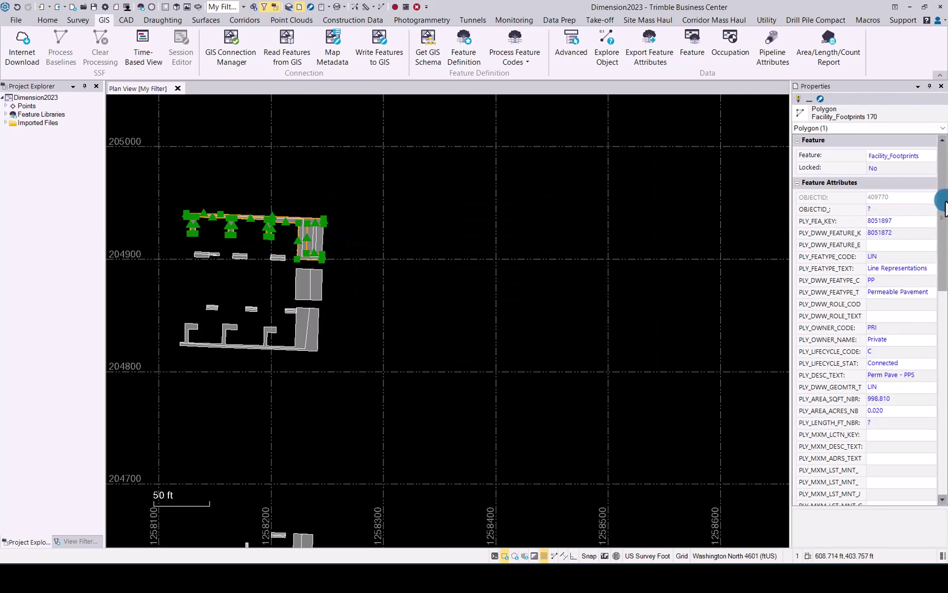
Close the Facility_Footprints attributes and pan toward the road network and points F2–F4.
{"action": "left_click_drag", "start_coordinate": [944, 201], "coordinate": [944, 171]}
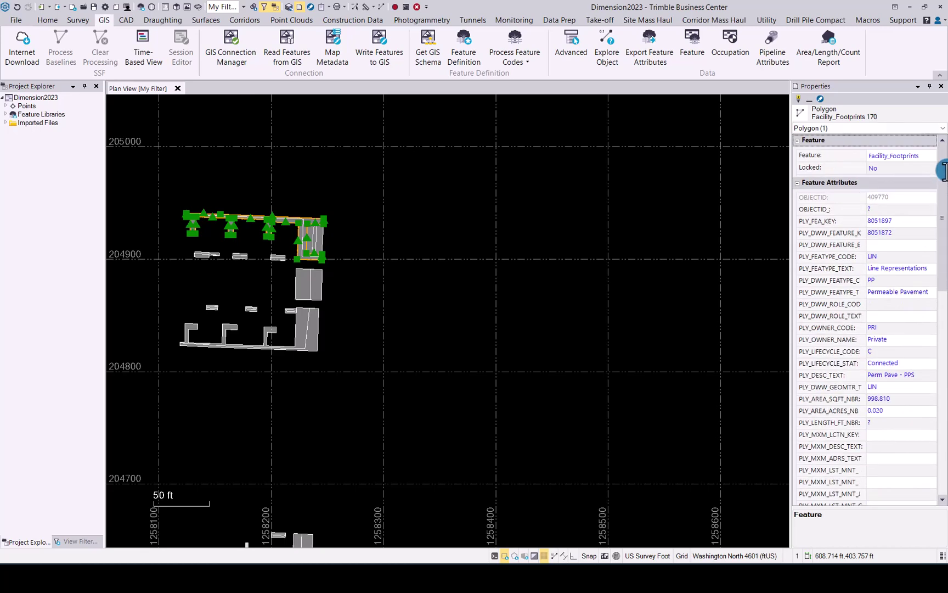
{"action": "left_click", "coordinate": [941, 87]}
{"action": "scroll", "coordinate": [593, 238], "scroll_direction": "down", "scroll_amount": 4}
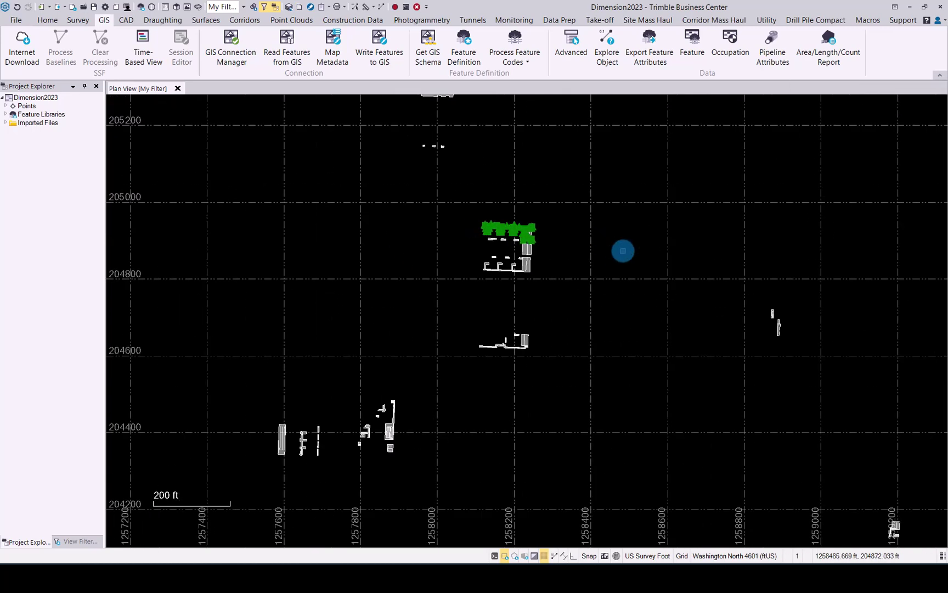
{"action": "scroll", "coordinate": [622, 250], "scroll_direction": "down", "scroll_amount": 4}
{"action": "middle_click_drag", "start_coordinate": [659, 238], "coordinate": [613, 263]}
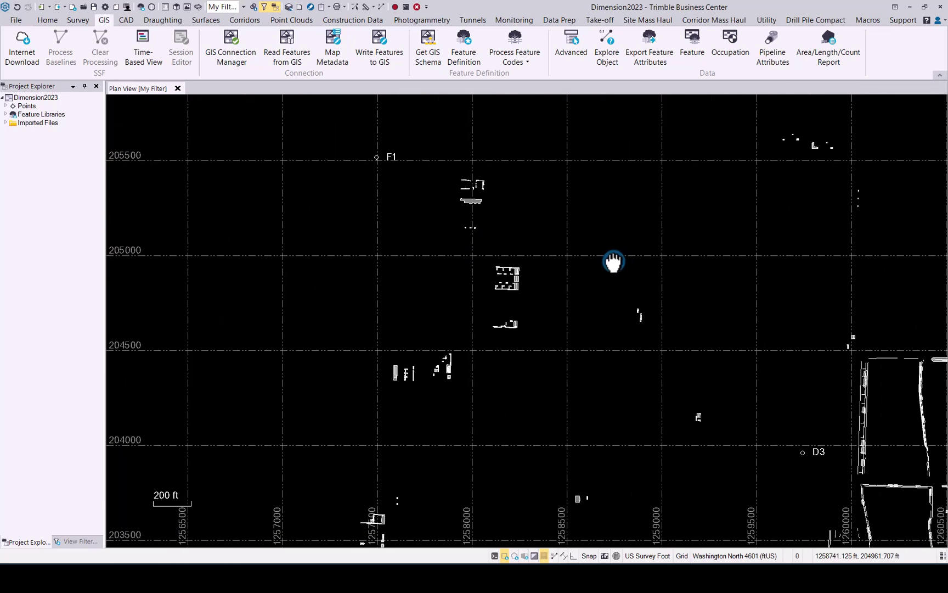
{"action": "scroll", "coordinate": [612, 262], "scroll_direction": "down", "scroll_amount": 5}
{"action": "middle_click_drag", "start_coordinate": [704, 252], "coordinate": [577, 197]}
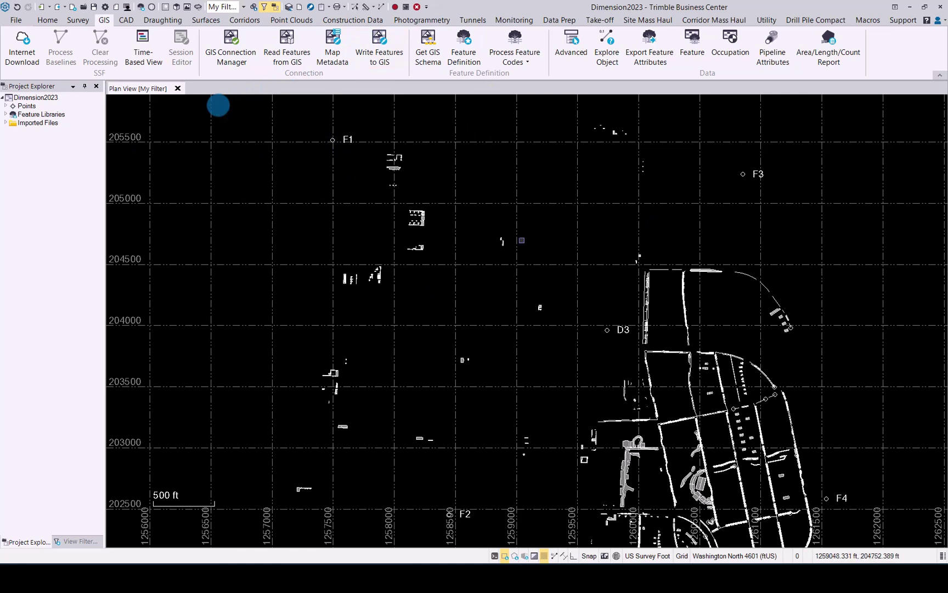
Inspect the curved road arc, clear the selection, and pan to show all survey points F1–F4.
{"action": "scroll", "coordinate": [746, 277], "scroll_direction": "up", "scroll_amount": 2}
{"action": "scroll", "coordinate": [750, 279], "scroll_direction": "up", "scroll_amount": 2}
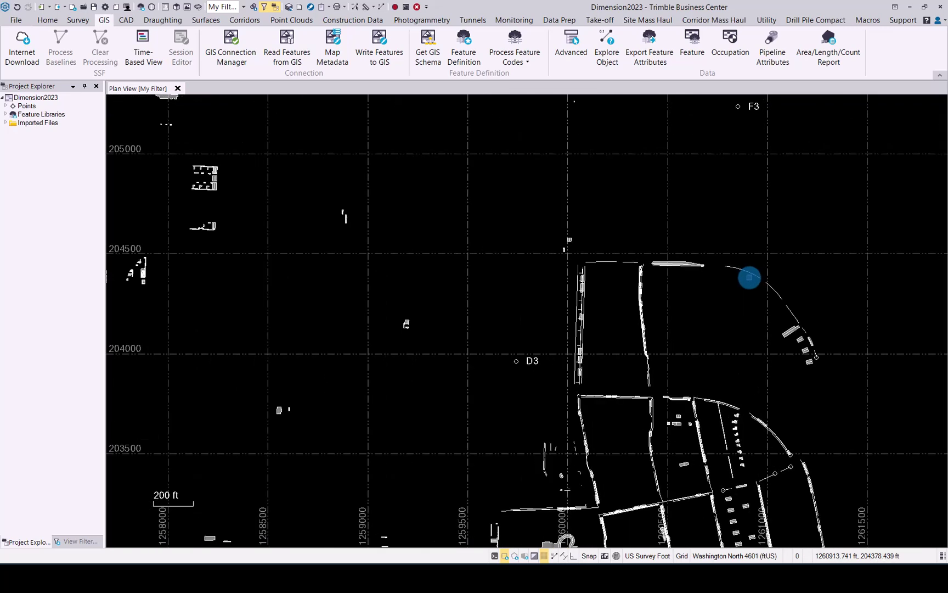
{"action": "left_click", "coordinate": [745, 270]}
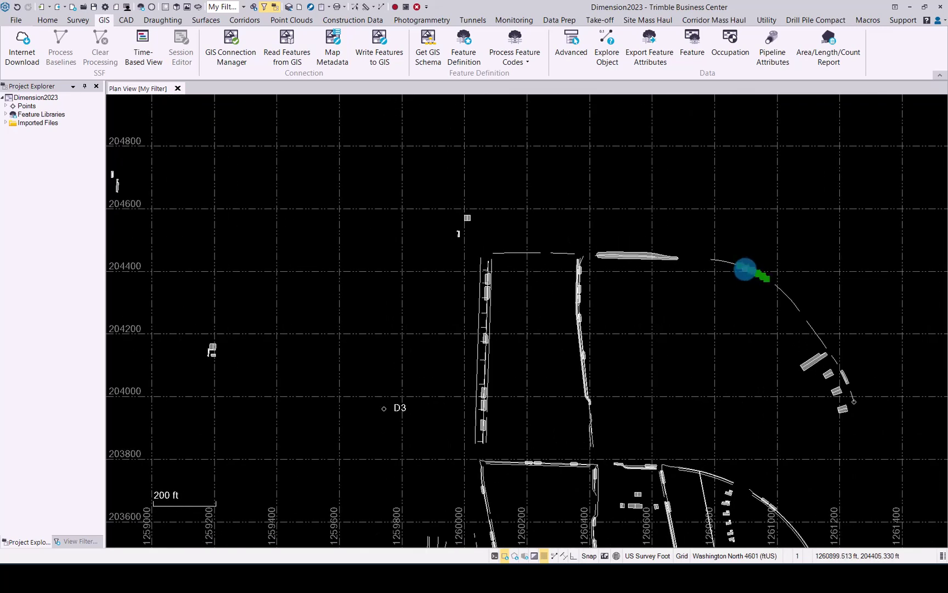
{"action": "left_click", "coordinate": [678, 334]}
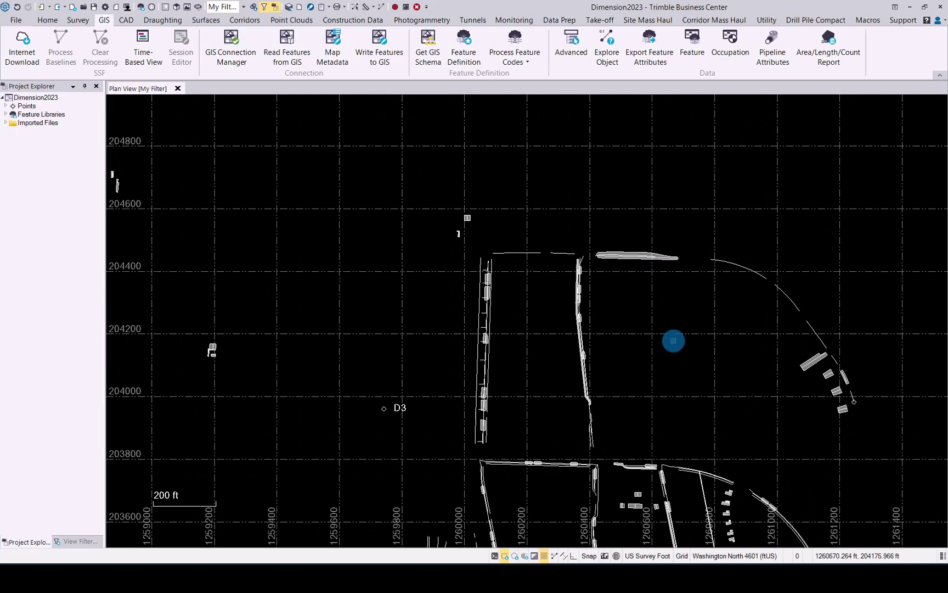
{"action": "scroll", "coordinate": [673, 339], "scroll_direction": "down", "scroll_amount": 2}
{"action": "middle_click_drag", "start_coordinate": [677, 354], "coordinate": [525, 226]}
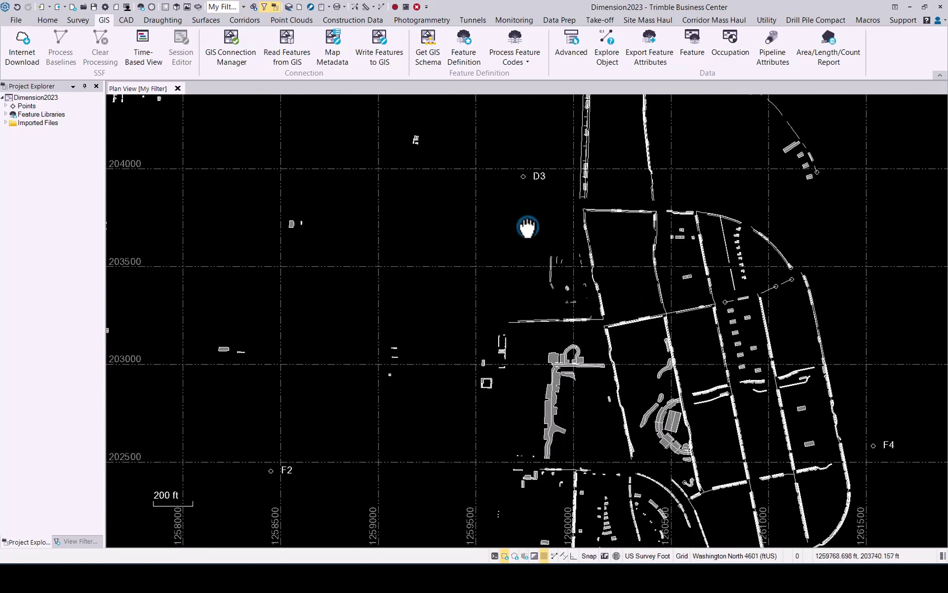
{"action": "scroll", "coordinate": [514, 289], "scroll_direction": "down", "scroll_amount": 2}
{"action": "middle_click_drag", "start_coordinate": [514, 289], "coordinate": [544, 372]}
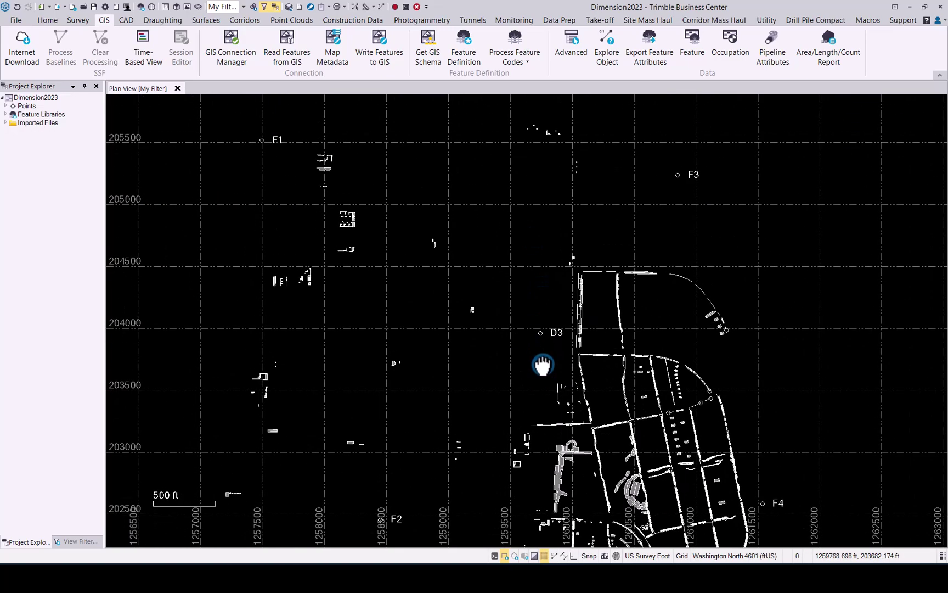
Create a new GIS connection named 'Parcels' with Esri Service as its data source type.
{"action": "left_click", "coordinate": [235, 40]}
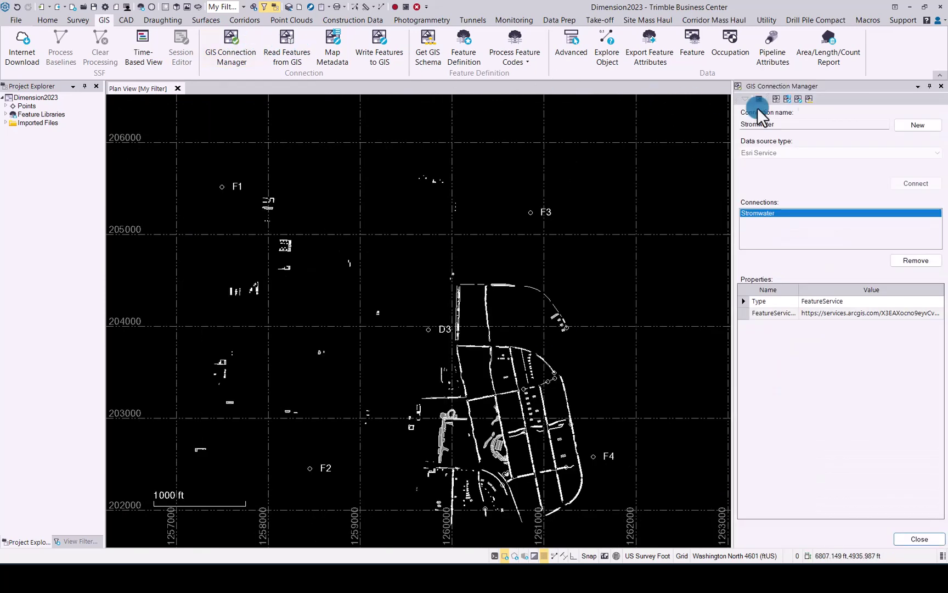
{"action": "left_click", "coordinate": [917, 126]}
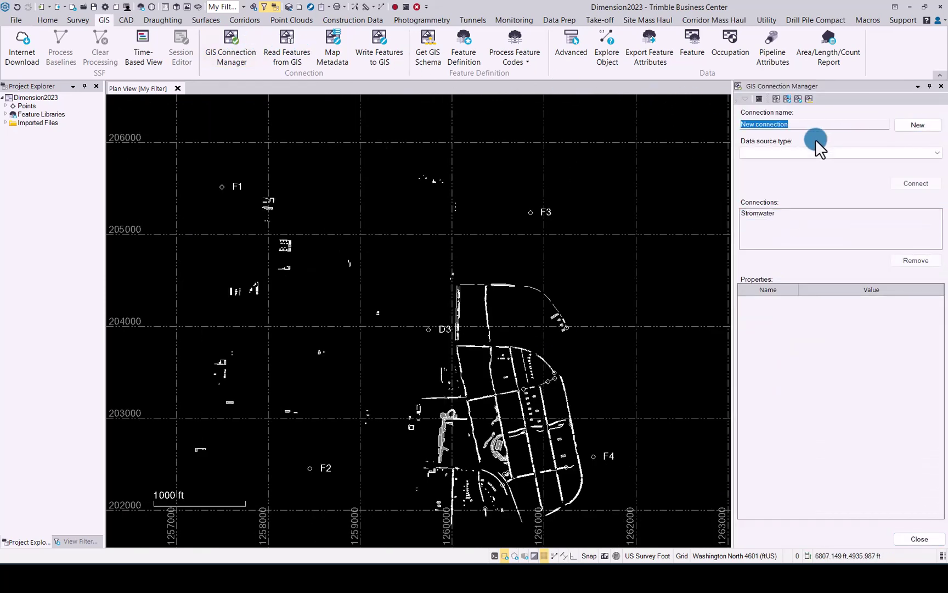
{"action": "type", "text": "Parcels"}
{"action": "left_click", "coordinate": [931, 153]}
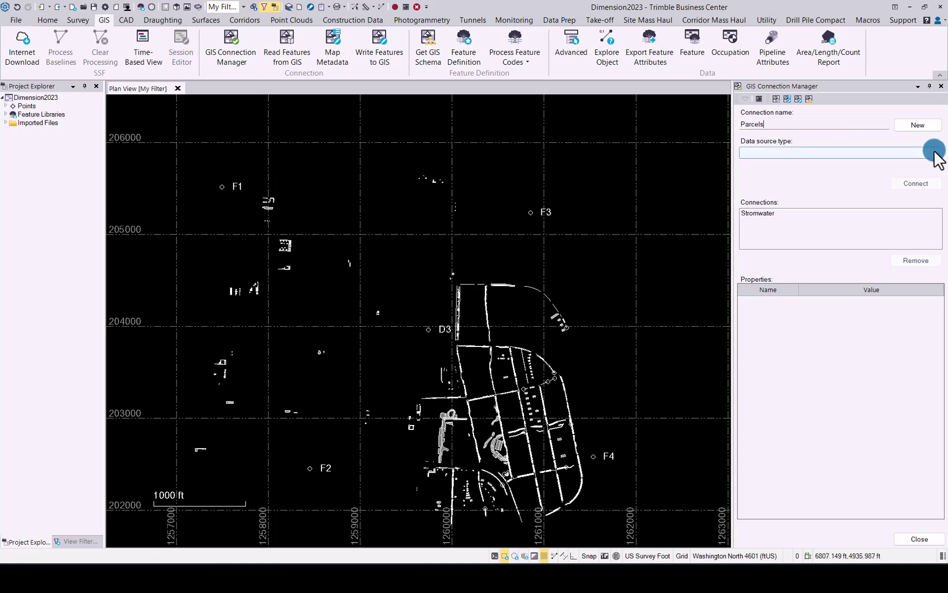
{"action": "left_click", "coordinate": [790, 186]}
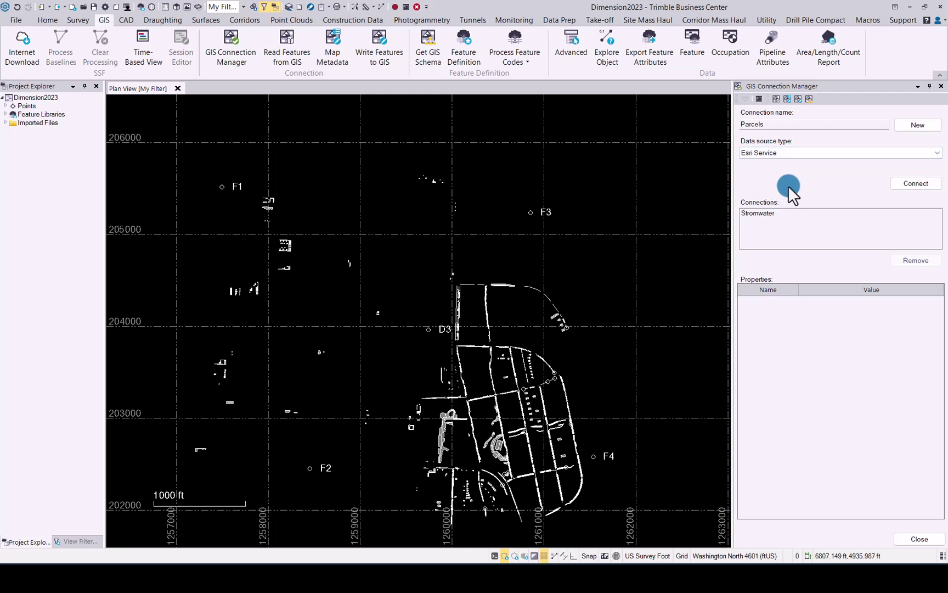
{"action": "left_click", "coordinate": [917, 184]}
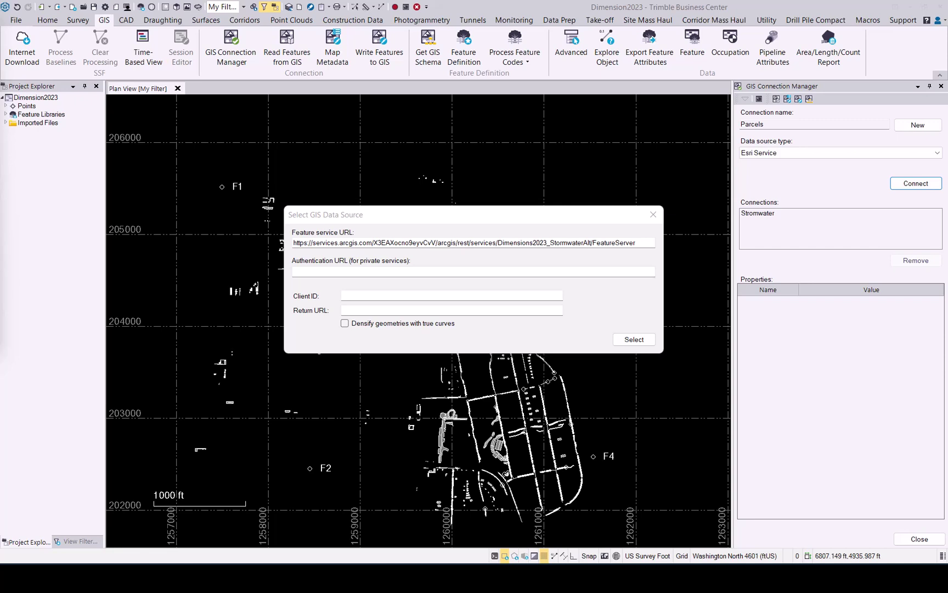
Replace the service URL with the Dimensions2023_Parcels FeatureServer URL.
{"action": "left_click", "coordinate": [643, 242]}
{"action": "left_click_drag", "start_coordinate": [643, 243], "coordinate": [291, 227]}
{"action": "type", "text": "https://services.arcgis.com/X3EAXocno9eyvCvV/arcgis/rest/services/Dimensions2023_Parcels/FeatureServer"}
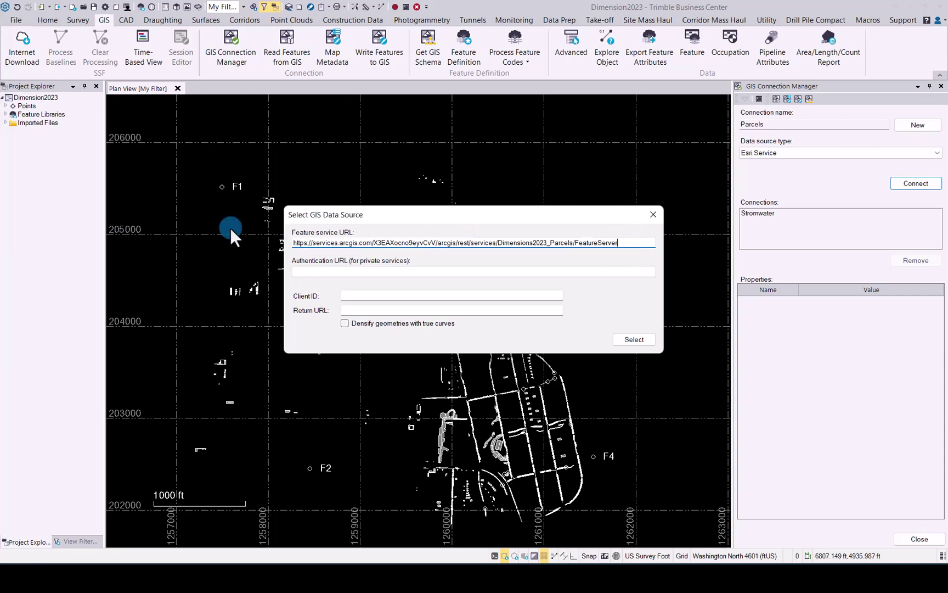
{"action": "left_click", "coordinate": [628, 340]}
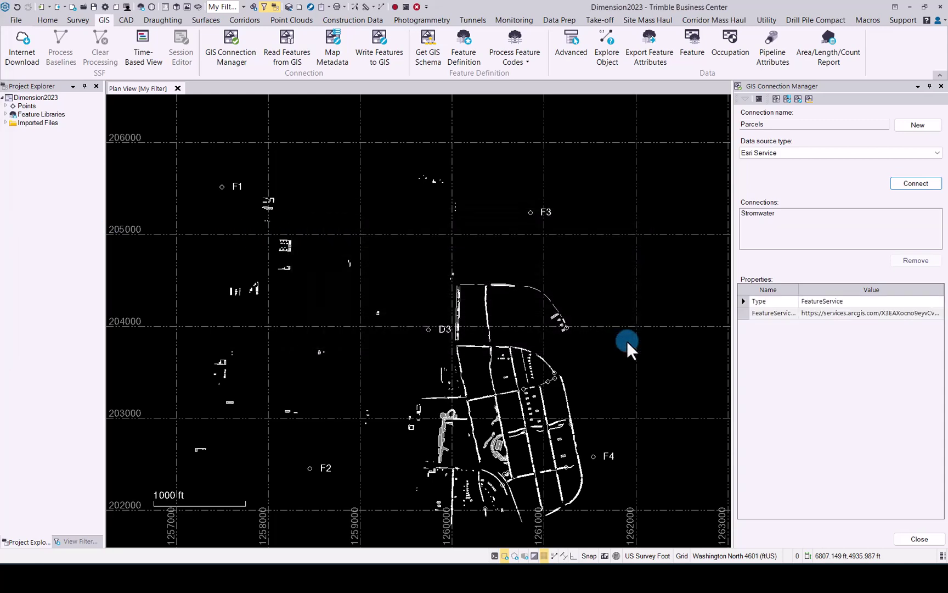
Dismiss the warning and treat project and GIS coordinate systems as the same for Parcels.
{"action": "left_click", "coordinate": [639, 304]}
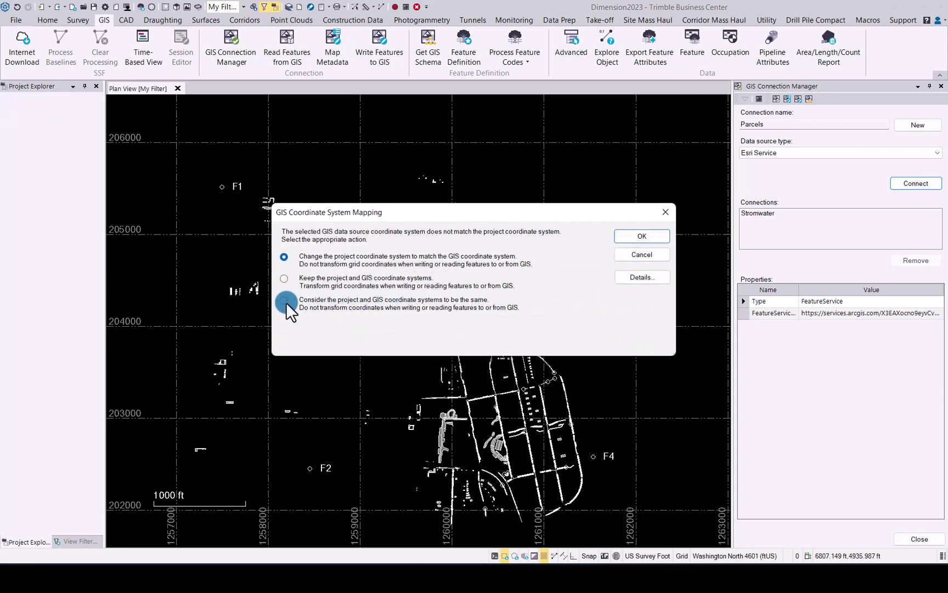
{"action": "left_click", "coordinate": [654, 235]}
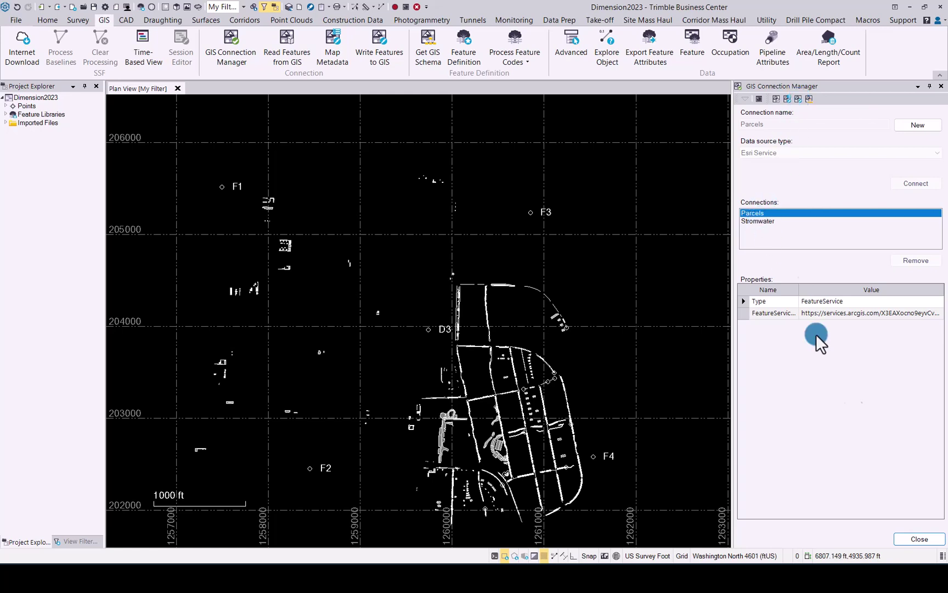
Set Read Features from GIS to the Parcels connection with a Window selection.
{"action": "left_click", "coordinate": [916, 536]}
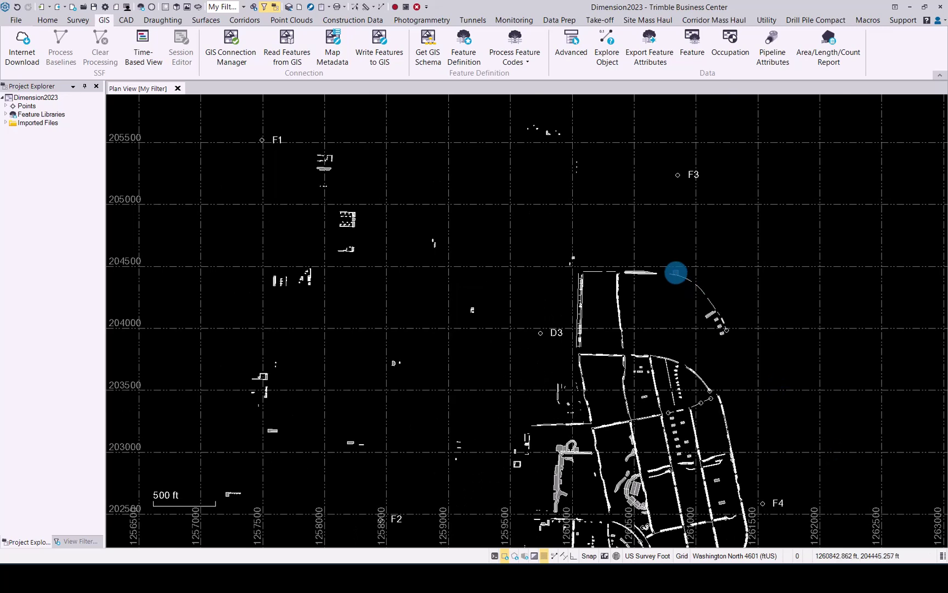
{"action": "scroll", "coordinate": [673, 271], "scroll_direction": "down", "scroll_amount": 2}
{"action": "middle_click_drag", "start_coordinate": [673, 271], "coordinate": [596, 273]}
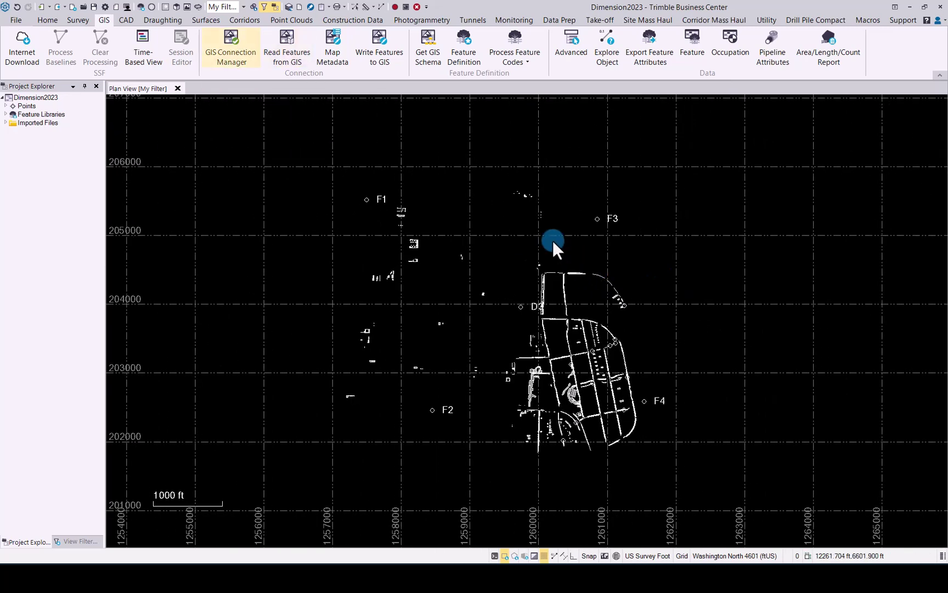
{"action": "left_click", "coordinate": [285, 37]}
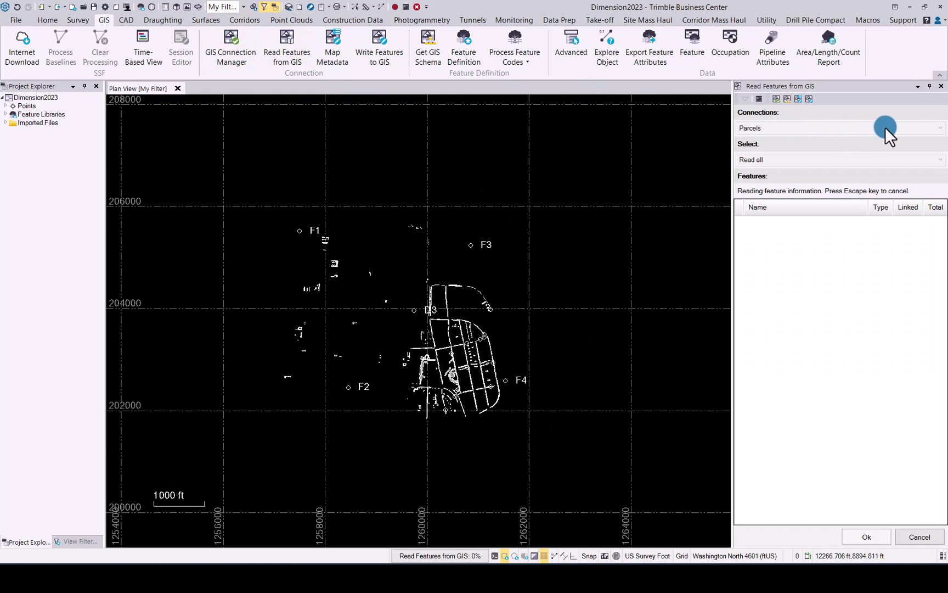
{"action": "left_click", "coordinate": [931, 129]}
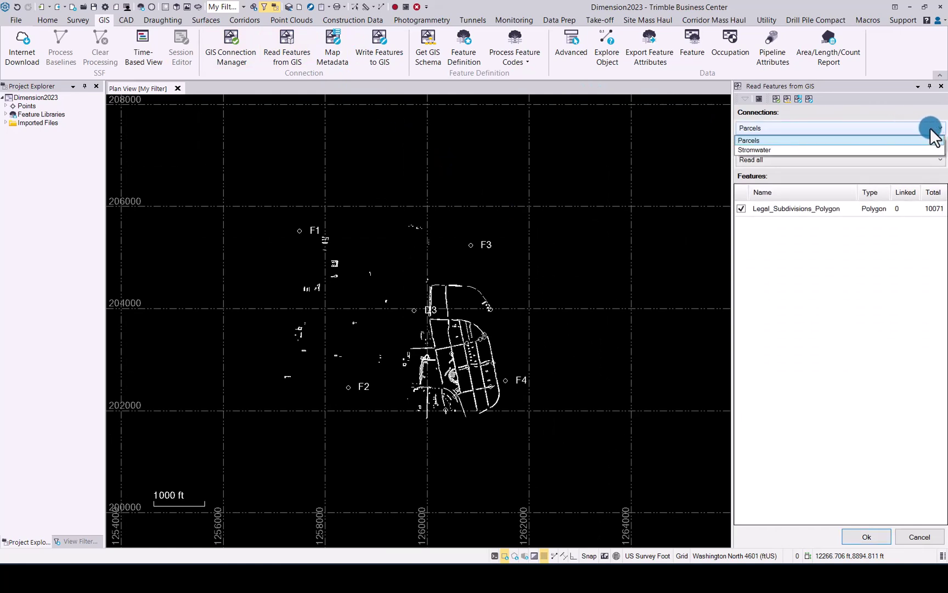
{"action": "left_click", "coordinate": [748, 140]}
{"action": "left_click", "coordinate": [785, 158]}
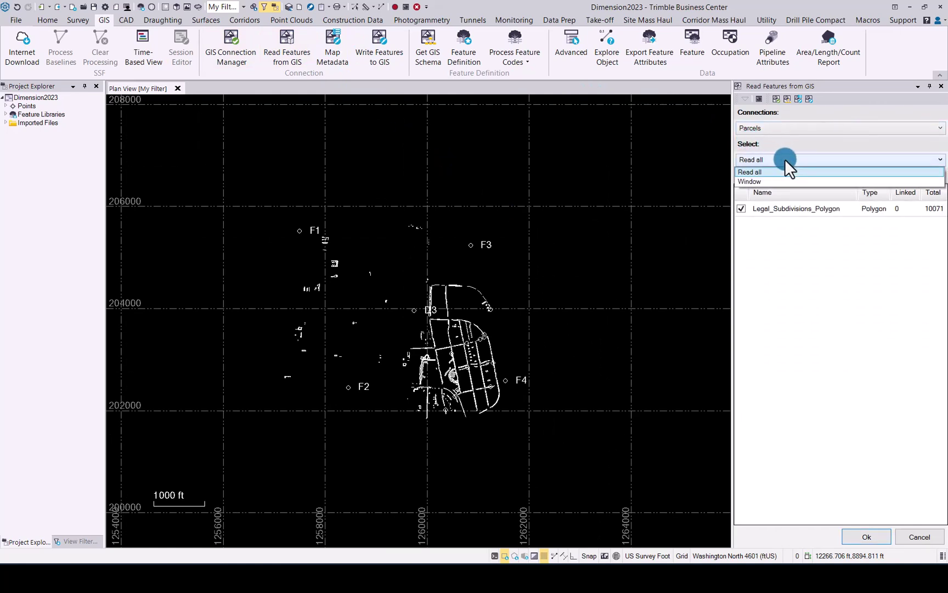
{"action": "left_click", "coordinate": [760, 180]}
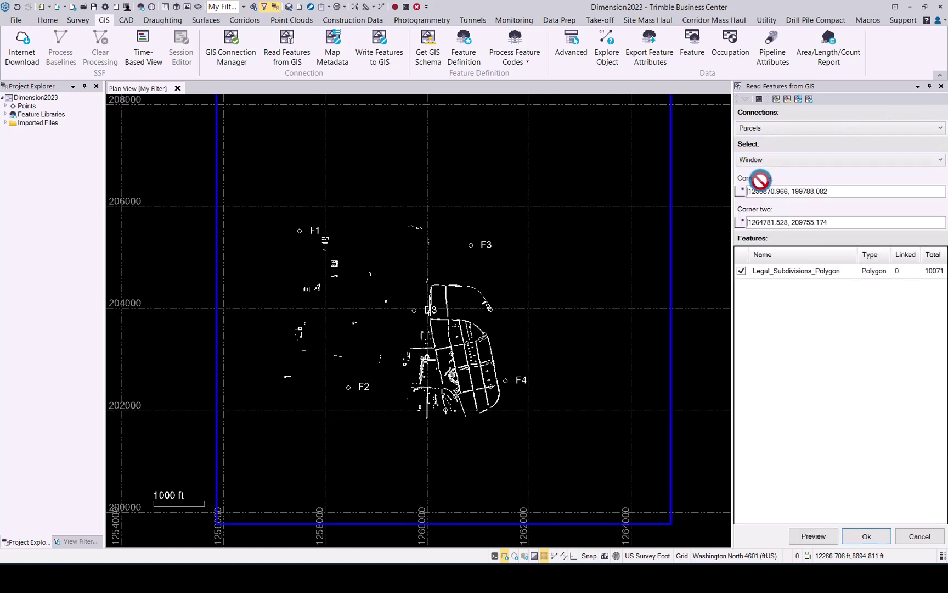
Pick window corners 1259319.155, 205586.140 and 1262160.378, 201929.275 around the subdivision.
{"action": "left_click", "coordinate": [841, 189]}
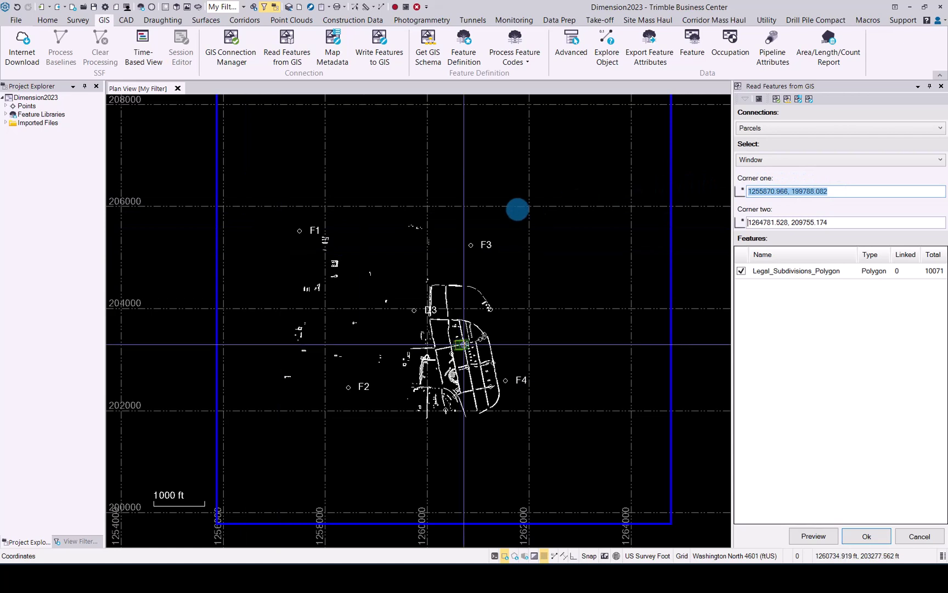
{"action": "left_click", "coordinate": [393, 226]}
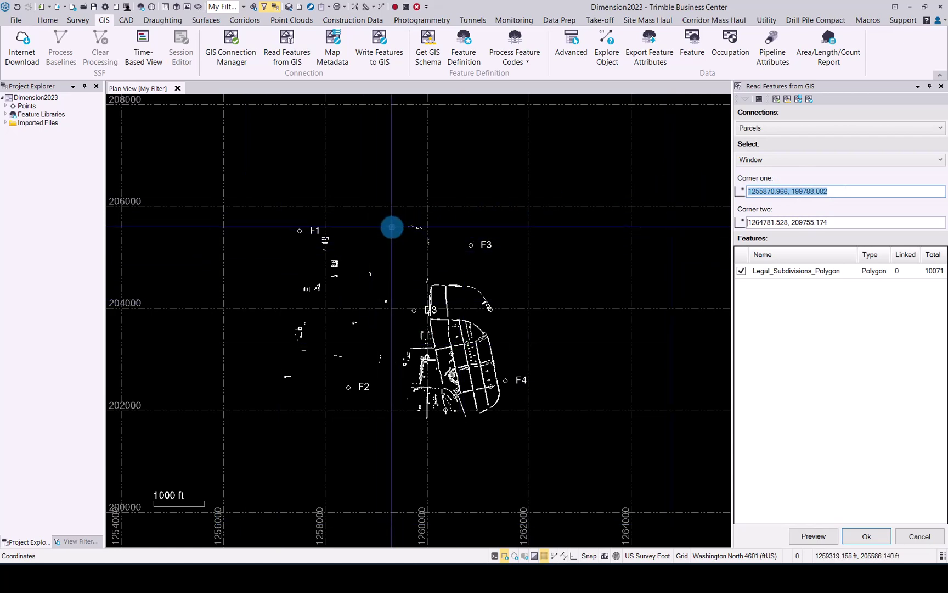
{"action": "left_click", "coordinate": [536, 413]}
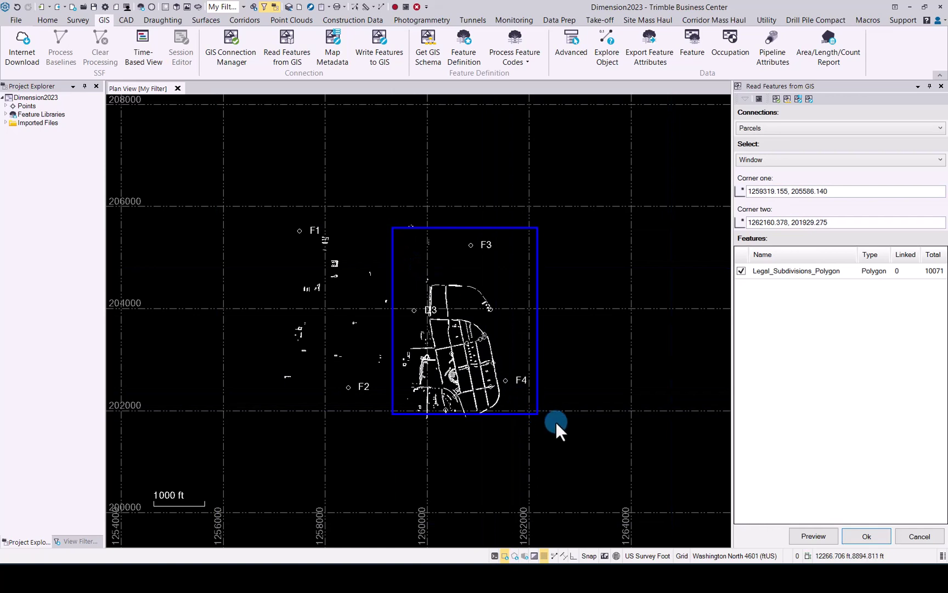
Preview the 10071 Legal_Subdivisions_Polygon parcels in the window and scroll through their attribute columns.
{"action": "left_click", "coordinate": [815, 533]}
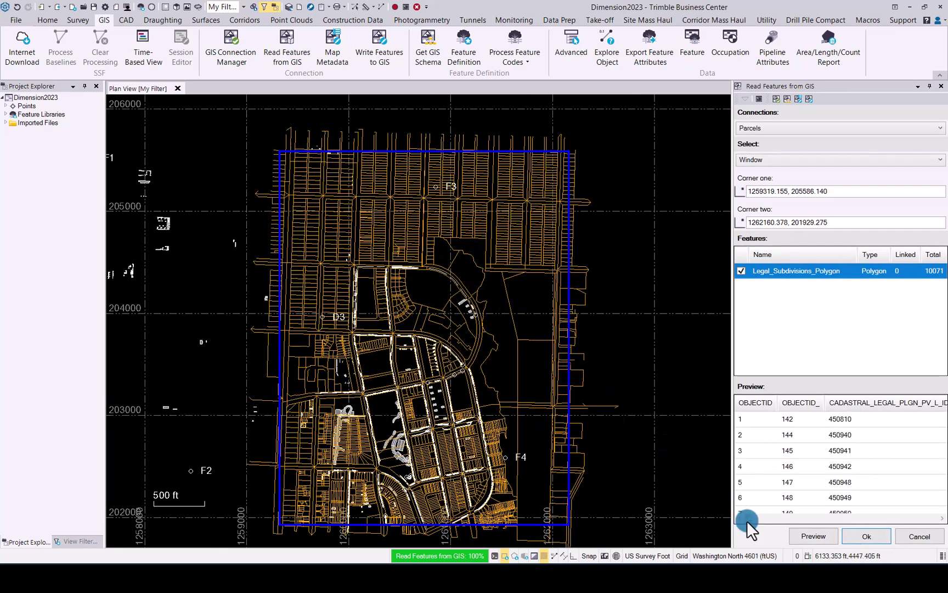
{"action": "left_click_drag", "start_coordinate": [747, 521], "coordinate": [861, 527]}
Import the windowed Legal_Subdivisions_Polygon parcels, adding missing features and attributes, skipping multi-part geometries.
{"action": "left_click", "coordinate": [867, 535]}
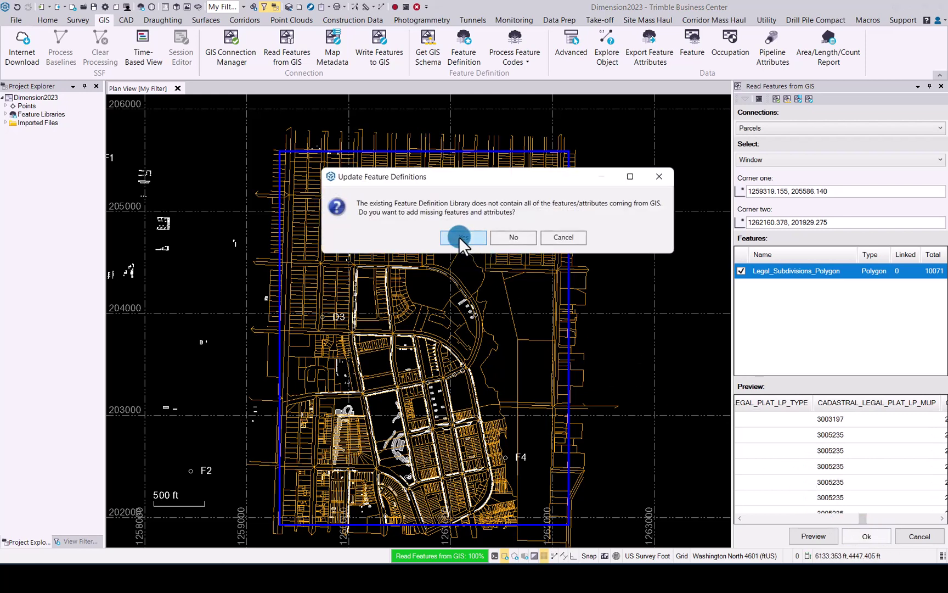
{"action": "left_click", "coordinate": [459, 237]}
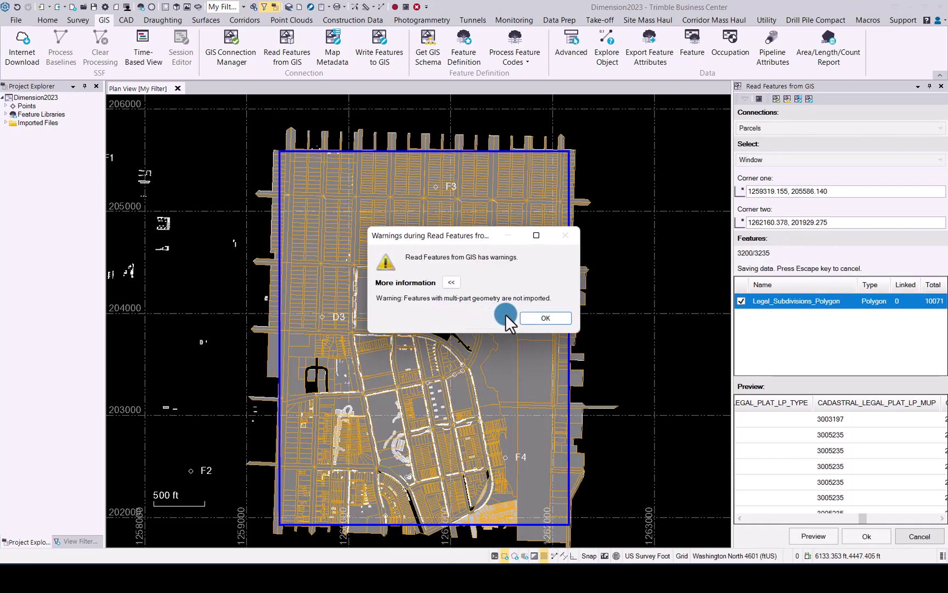
{"action": "left_click", "coordinate": [545, 317]}
{"action": "scroll", "coordinate": [494, 313], "scroll_direction": "up", "scroll_amount": 1}
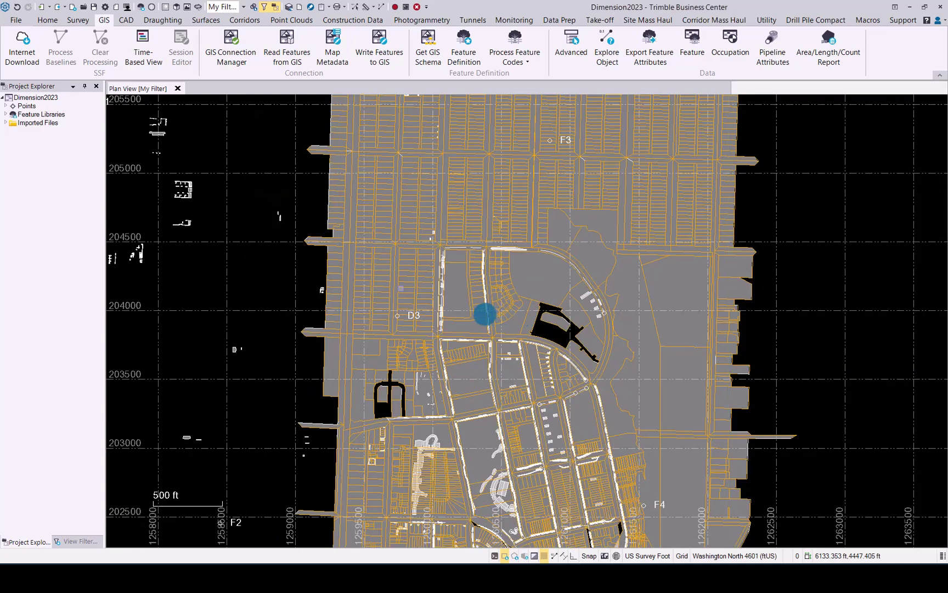
{"action": "scroll", "coordinate": [485, 314], "scroll_direction": "down", "scroll_amount": 2}
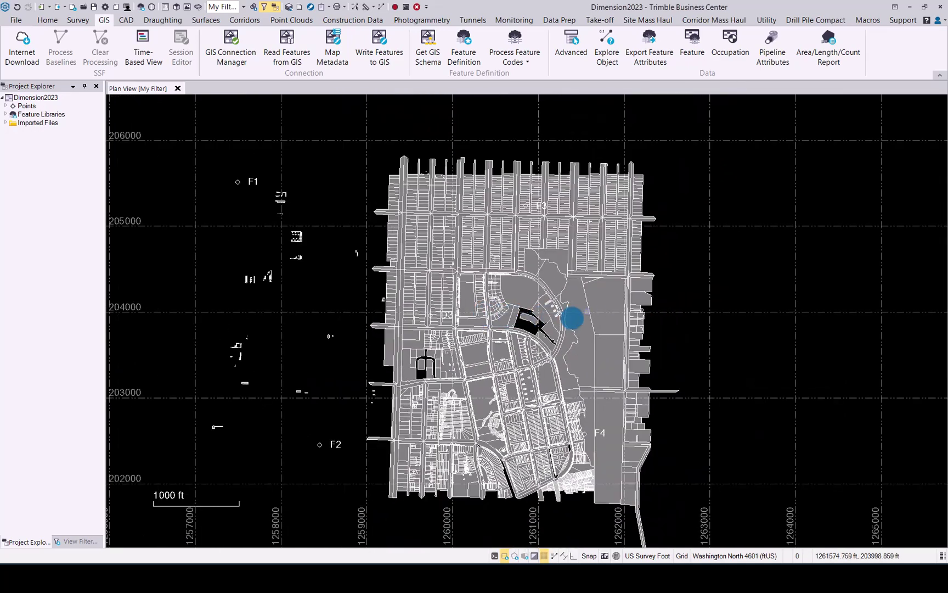
{"action": "scroll", "coordinate": [572, 318], "scroll_direction": "up", "scroll_amount": 1}
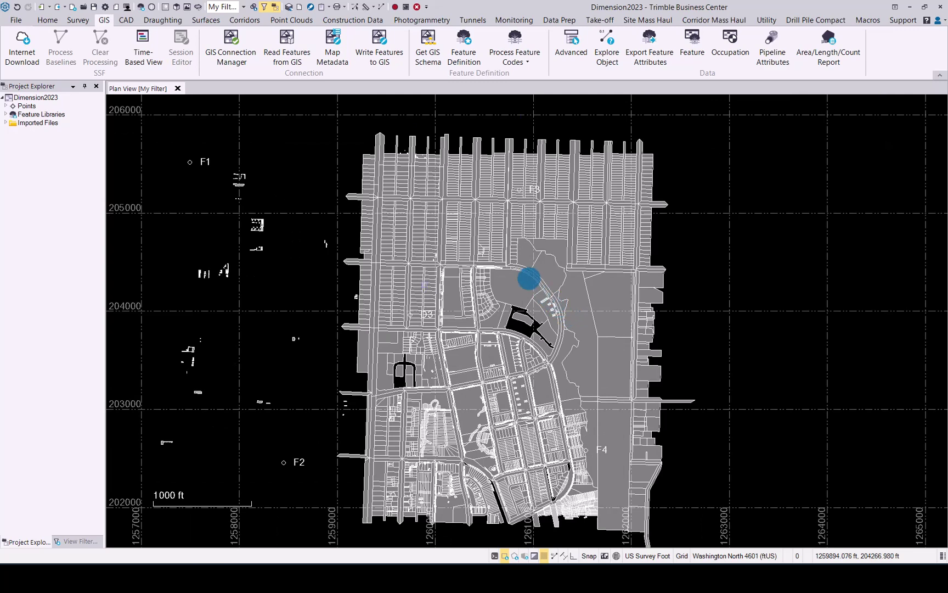